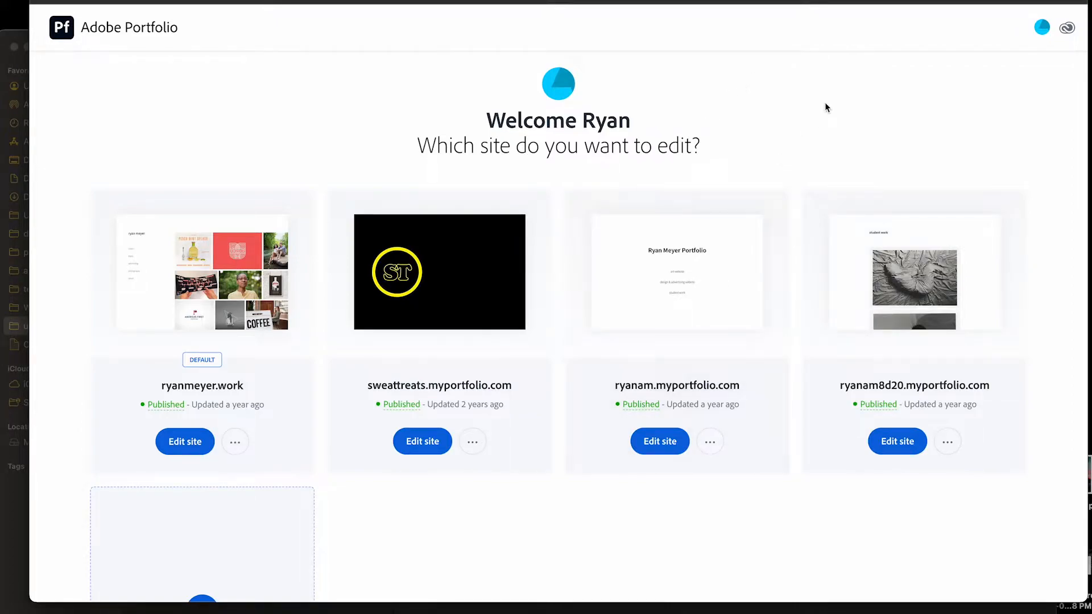
Start creating a new site from the portfolio site overview
scroll(941, 106, "down", 1)
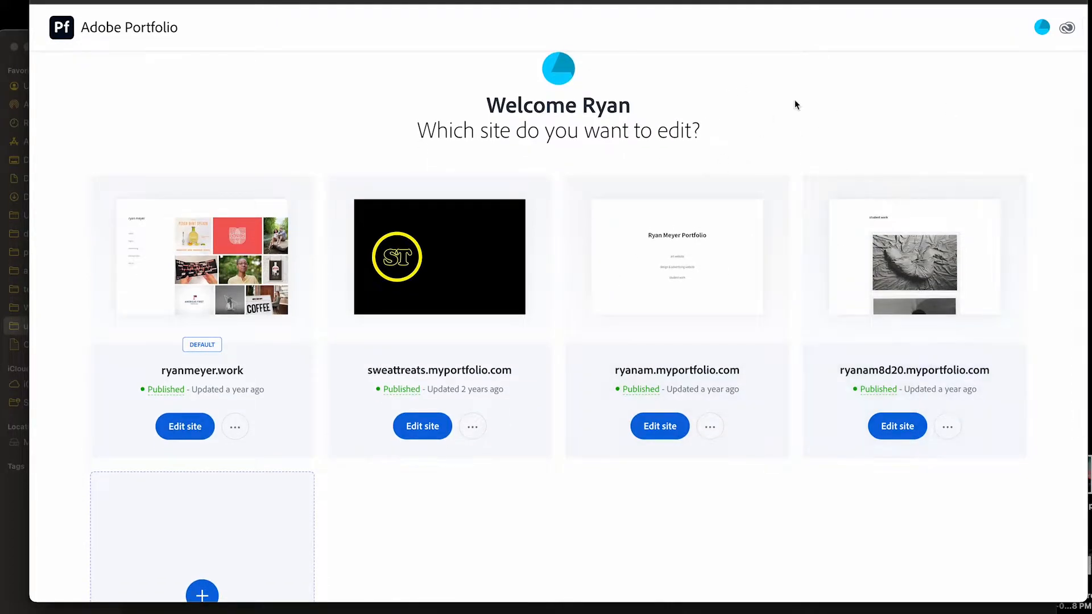
scroll(794, 101, "down", 2)
scroll(798, 103, "down", 3)
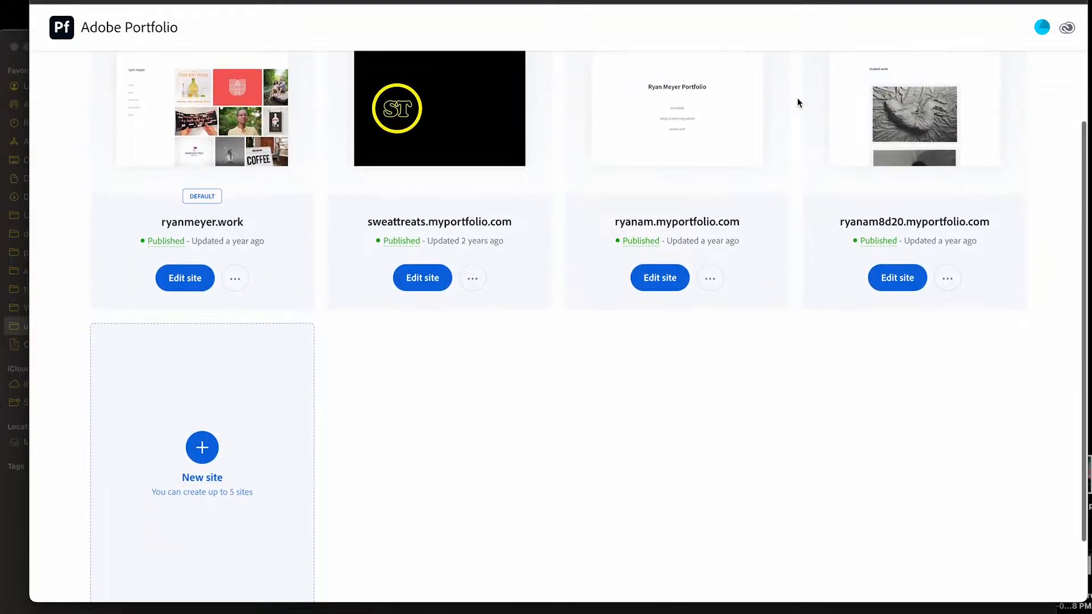
scroll(797, 103, "down", 1)
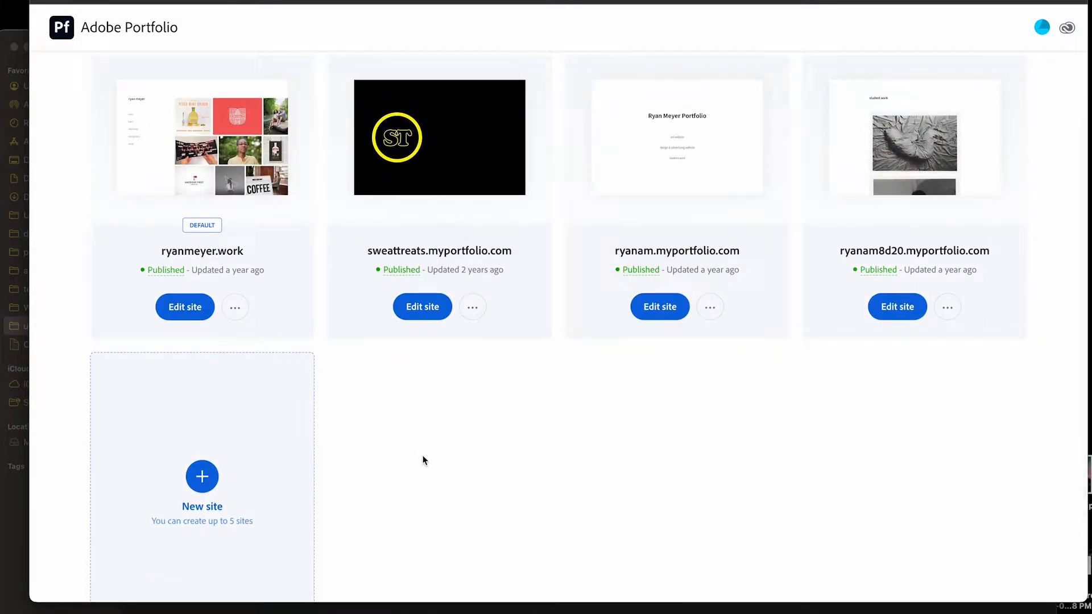
scroll(414, 470, "down", 3)
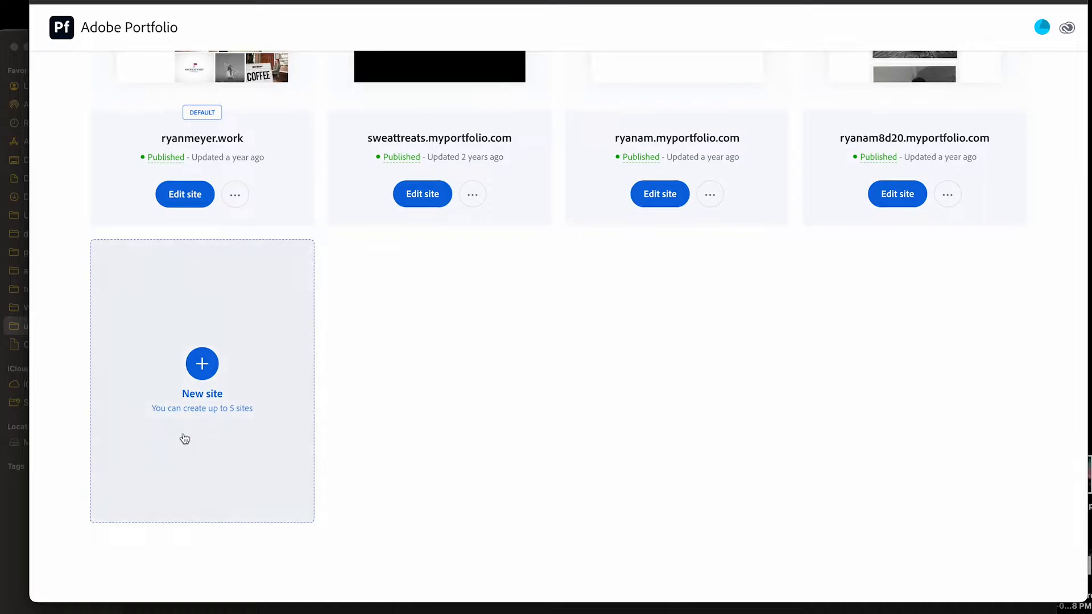
left_click(207, 371)
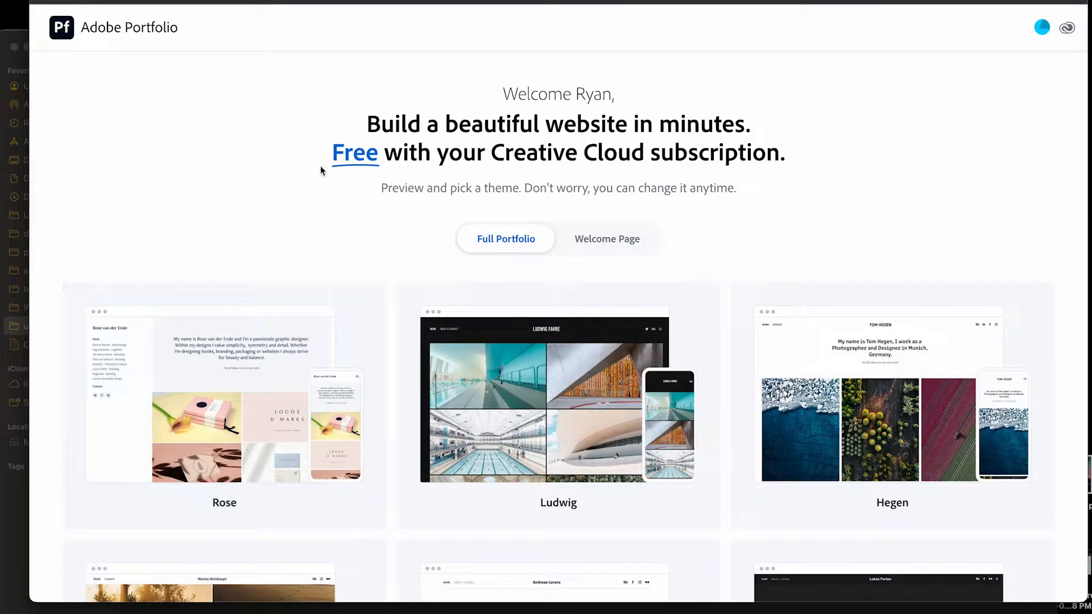
Browse the available Full Portfolio themes, from Rose and Ludwig through Thomas and Sawdust, to compare their layouts
scroll(319, 165, "down", 3)
scroll(320, 165, "up", 2)
scroll(518, 169, "down", 1)
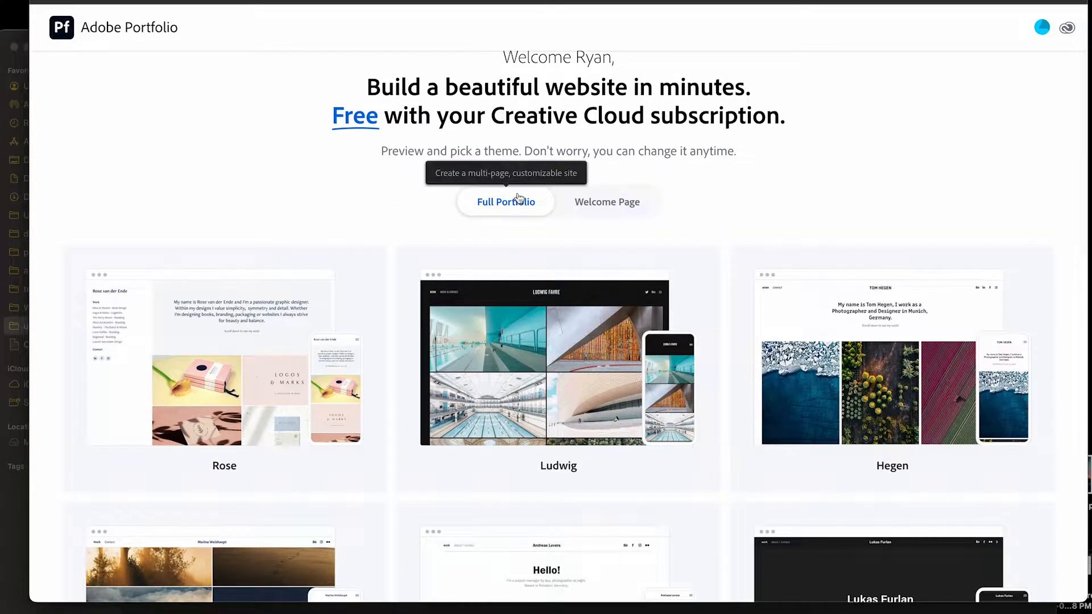
scroll(506, 205, "down", 4)
scroll(511, 208, "up", 1)
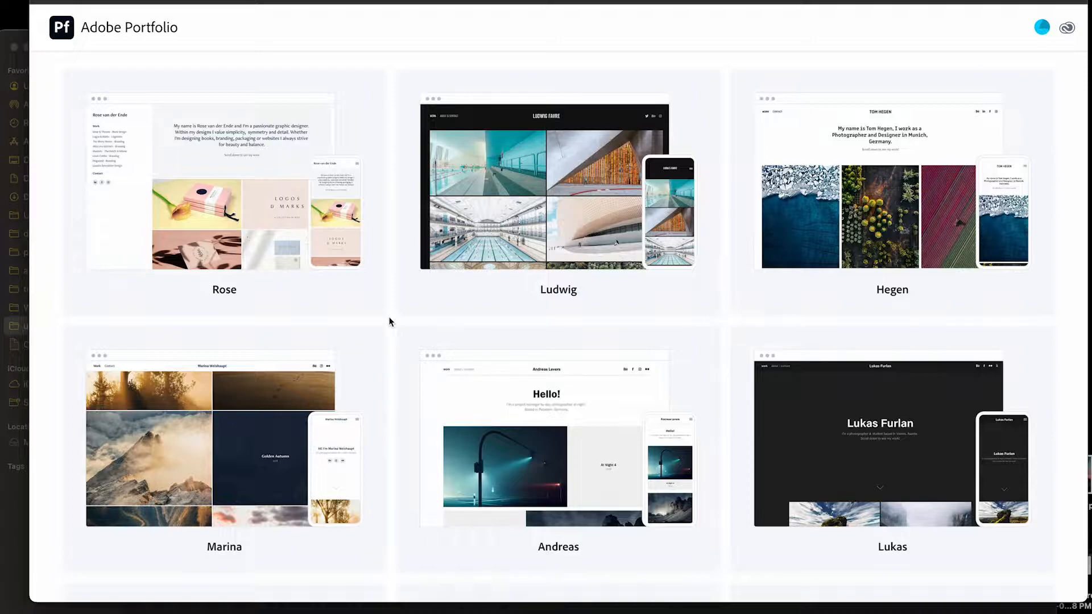
scroll(389, 322, "down", 10)
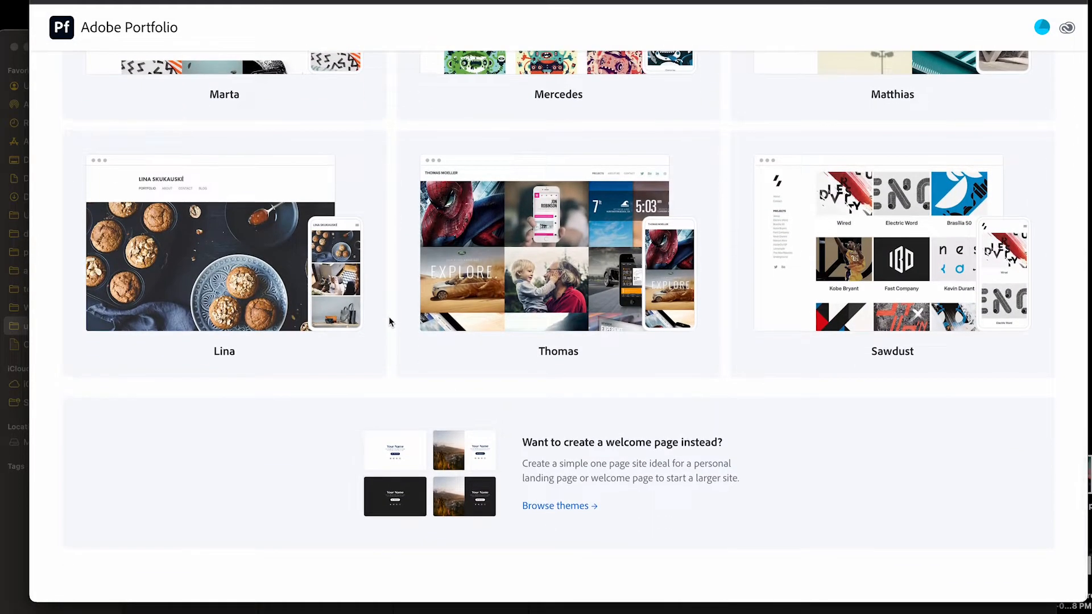
scroll(389, 322, "up", 3)
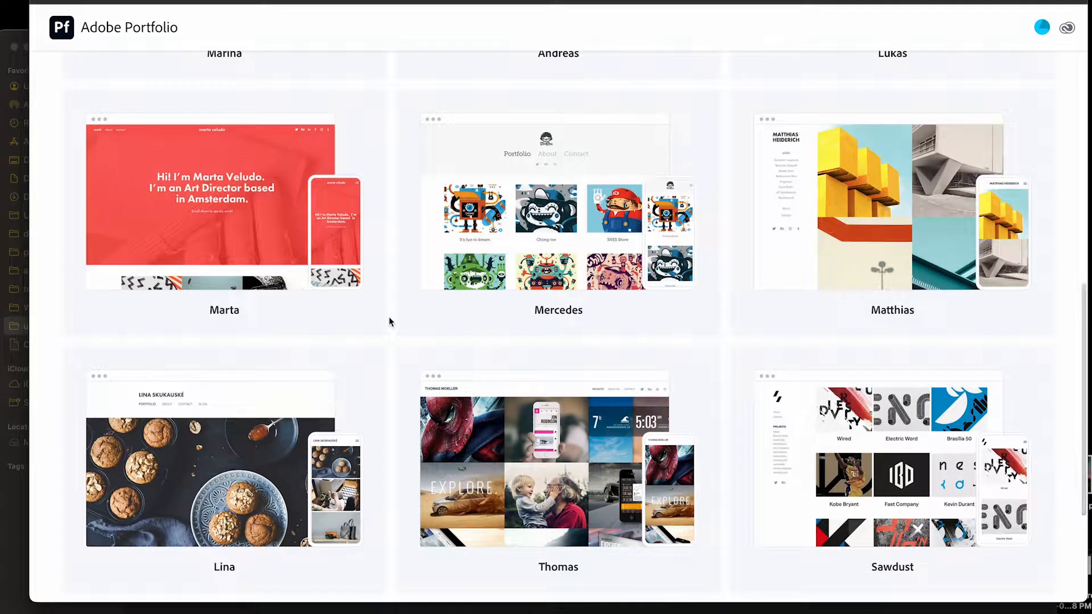
scroll(389, 322, "up", 4)
scroll(389, 322, "up", 1)
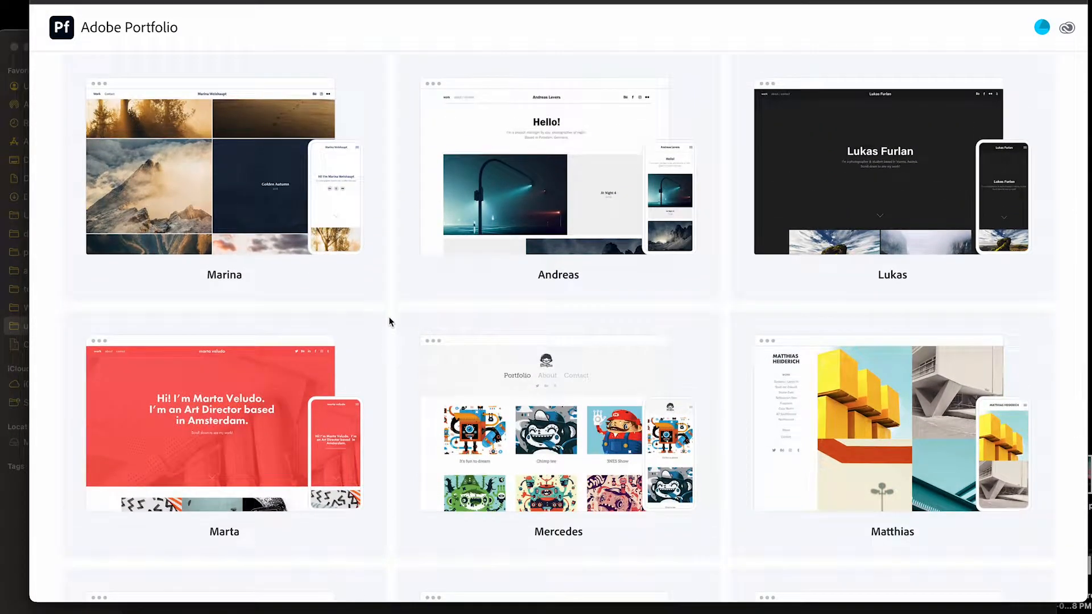
scroll(389, 322, "up", 1)
scroll(389, 322, "up", 6)
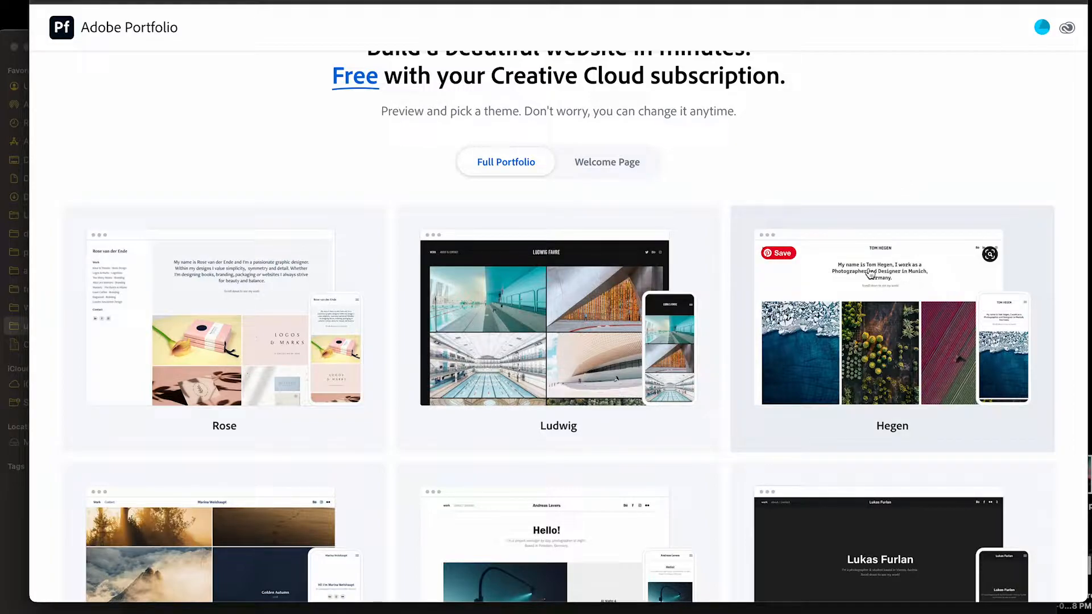
scroll(598, 199, "down", 6)
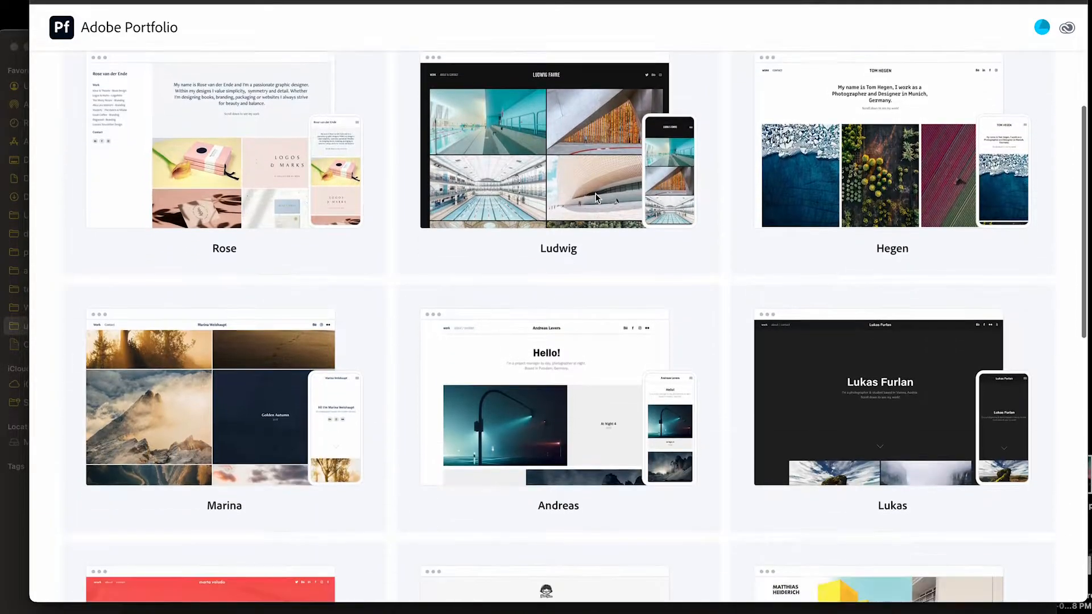
scroll(597, 200, "up", 8)
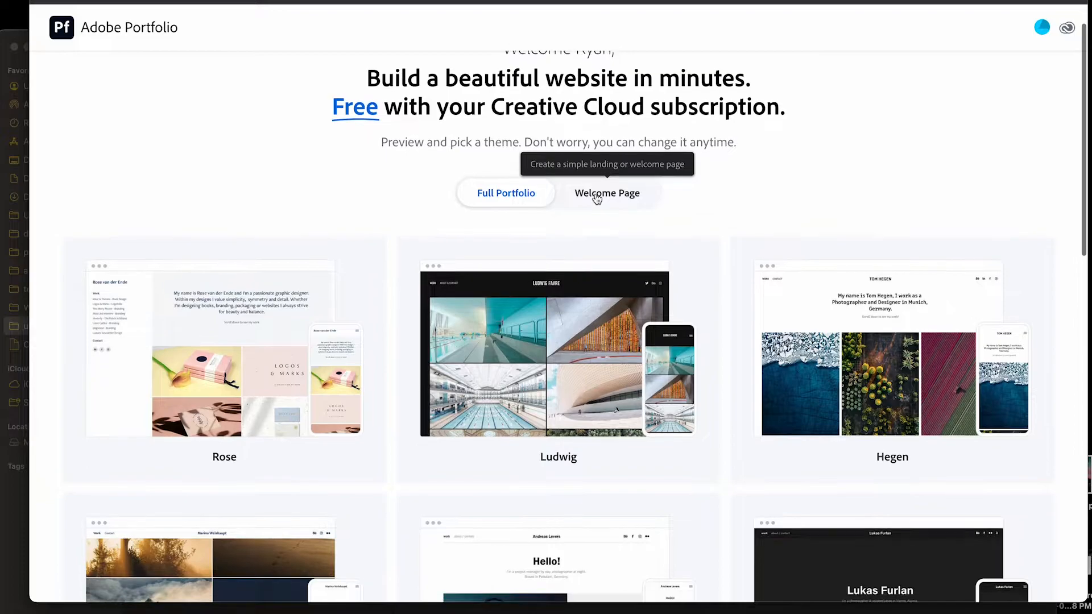
scroll(930, 224, "down", 3)
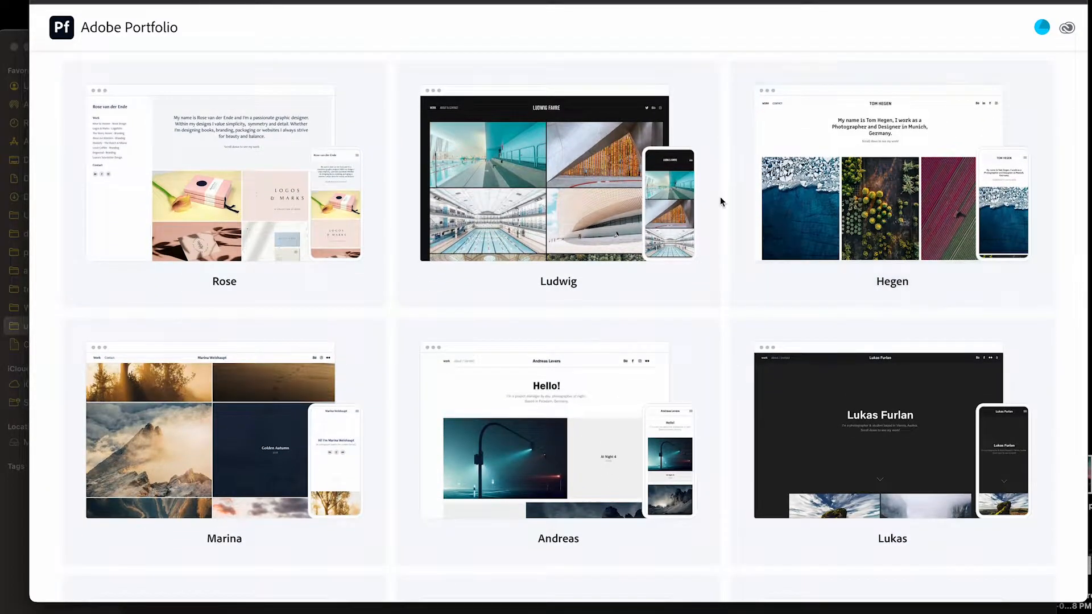
Preview the Hegen theme's desktop layout and use it for the new site
left_click(896, 196)
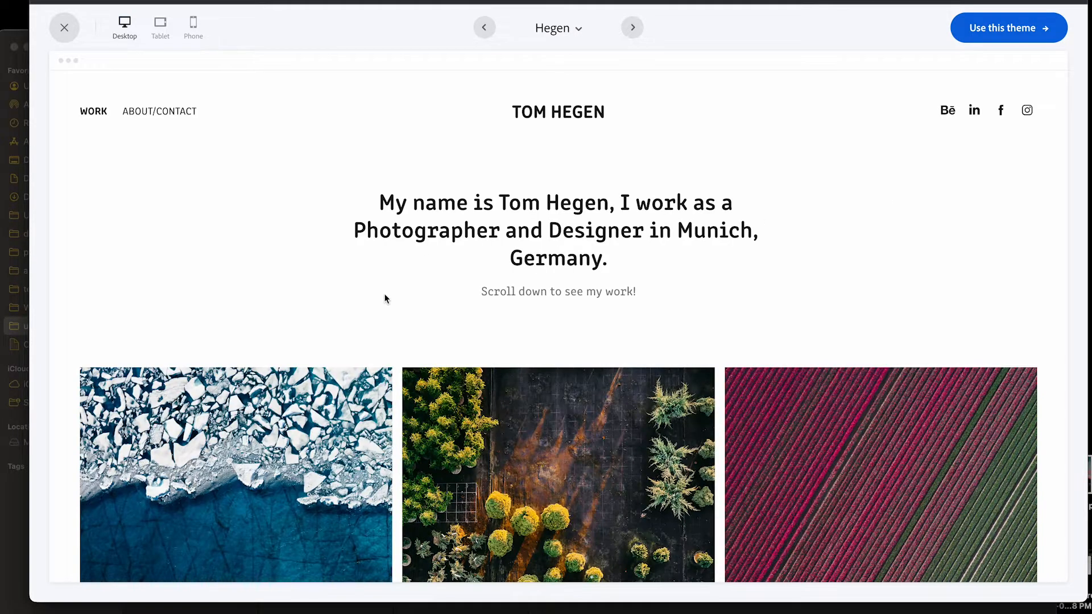
scroll(380, 292, "down", 3)
scroll(409, 299, "up", 3)
scroll(575, 239, "down", 5)
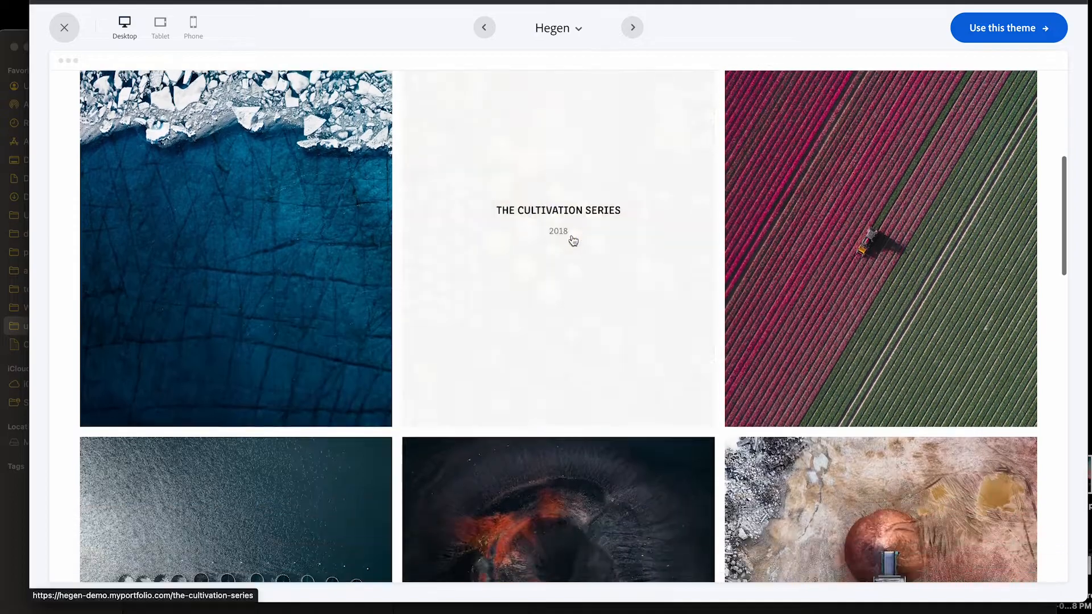
scroll(629, 176, "up", 5)
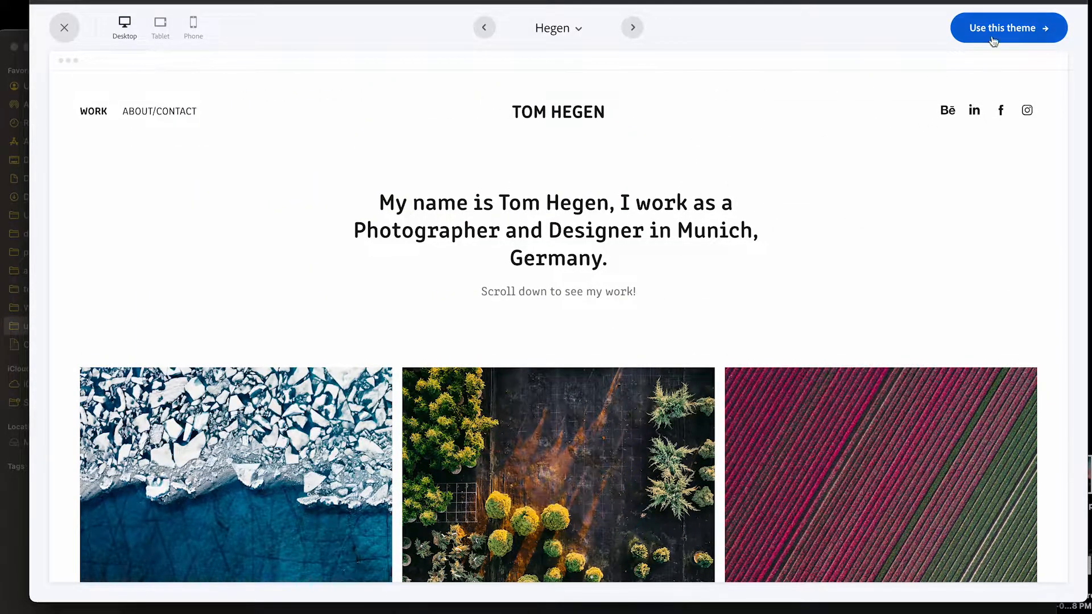
left_click(1023, 31)
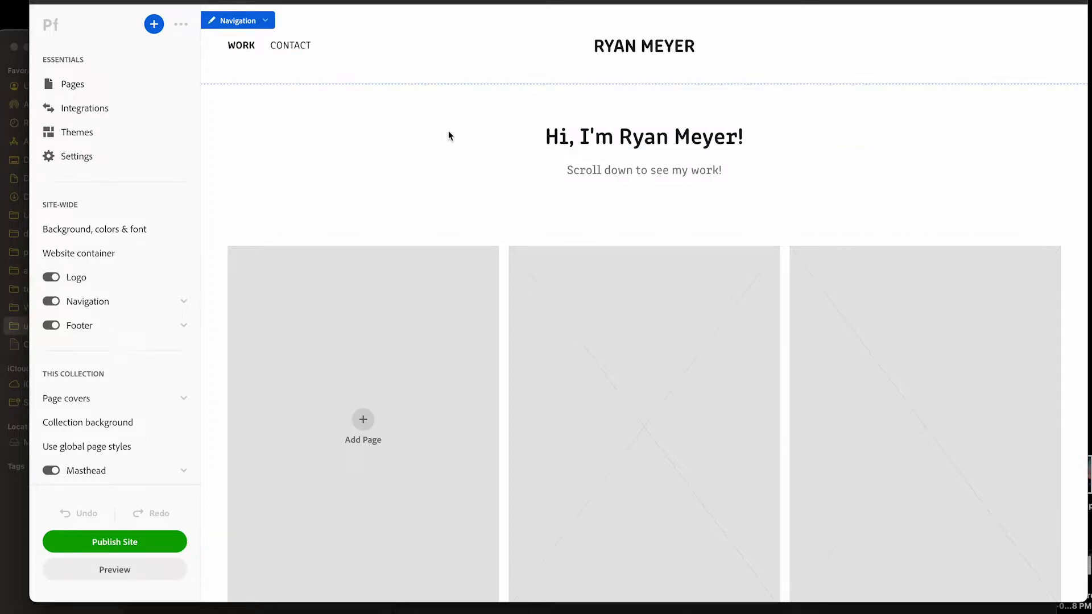
Create a custom page titled "blacklight posters of cats" in the Work collection
scroll(573, 147, "down", 4)
scroll(716, 128, "down", 3)
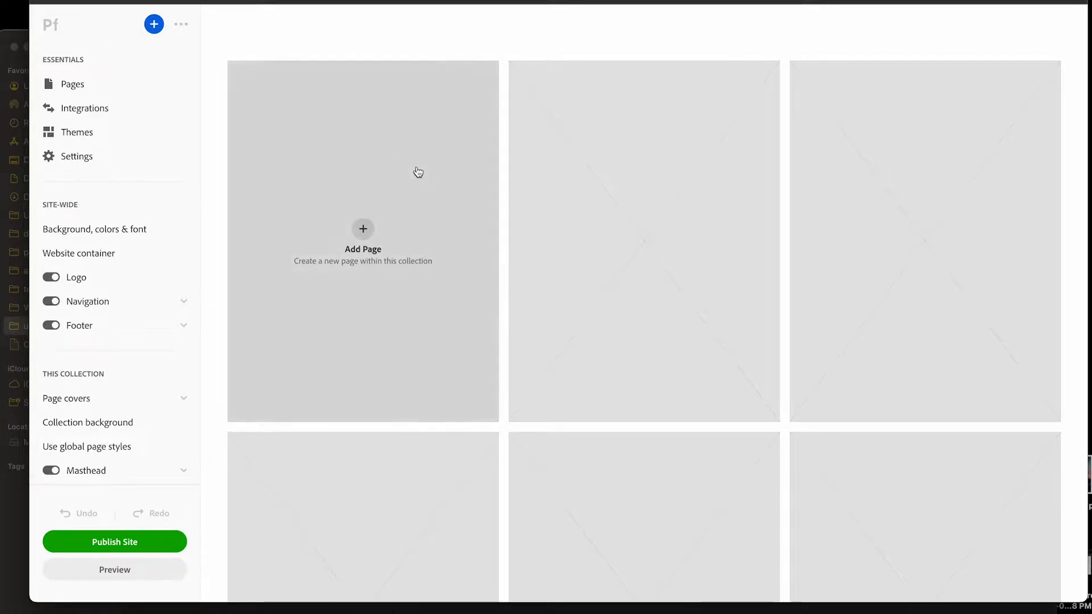
scroll(418, 174, "up", 1)
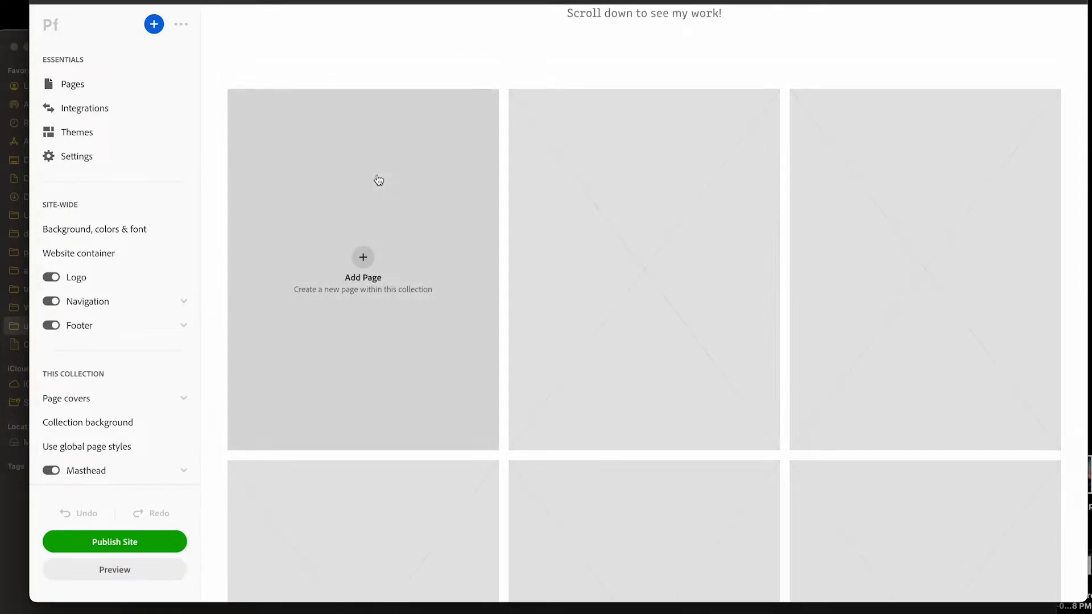
left_click(366, 261)
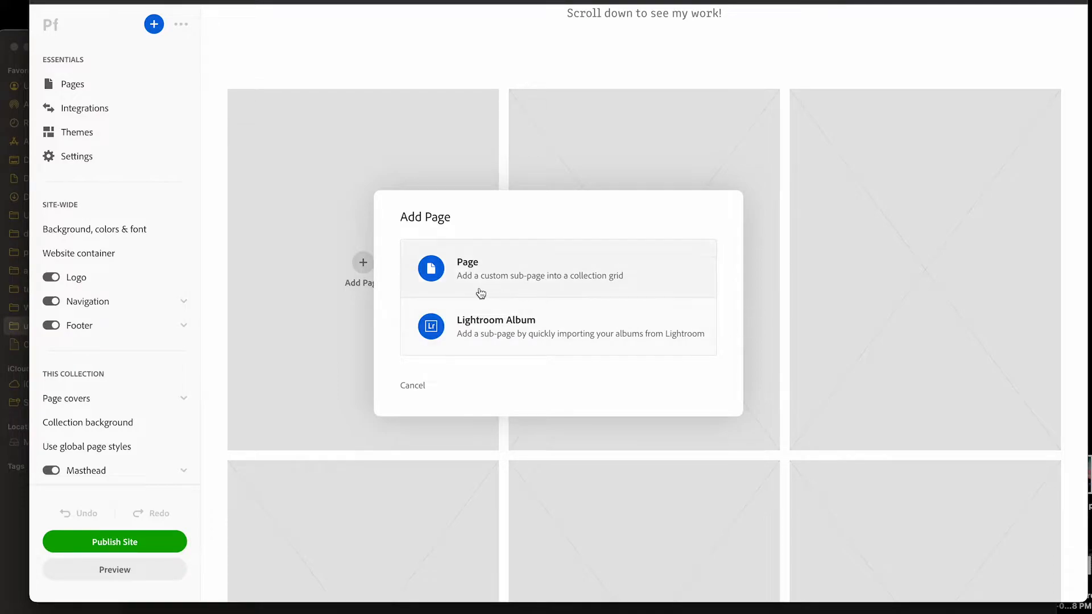
left_click(495, 265)
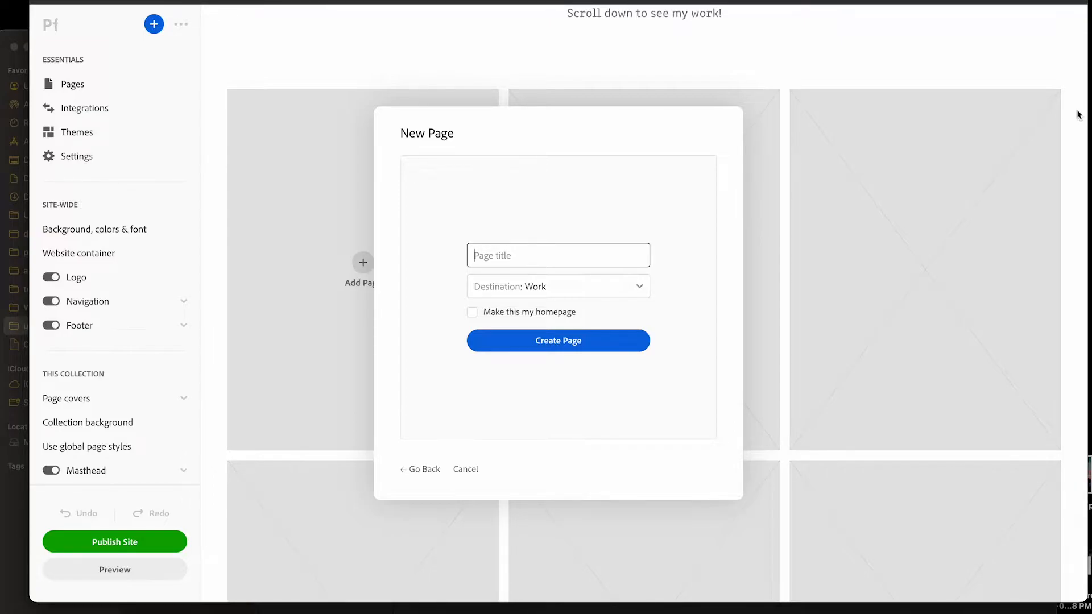
type("blacklight posters of cats")
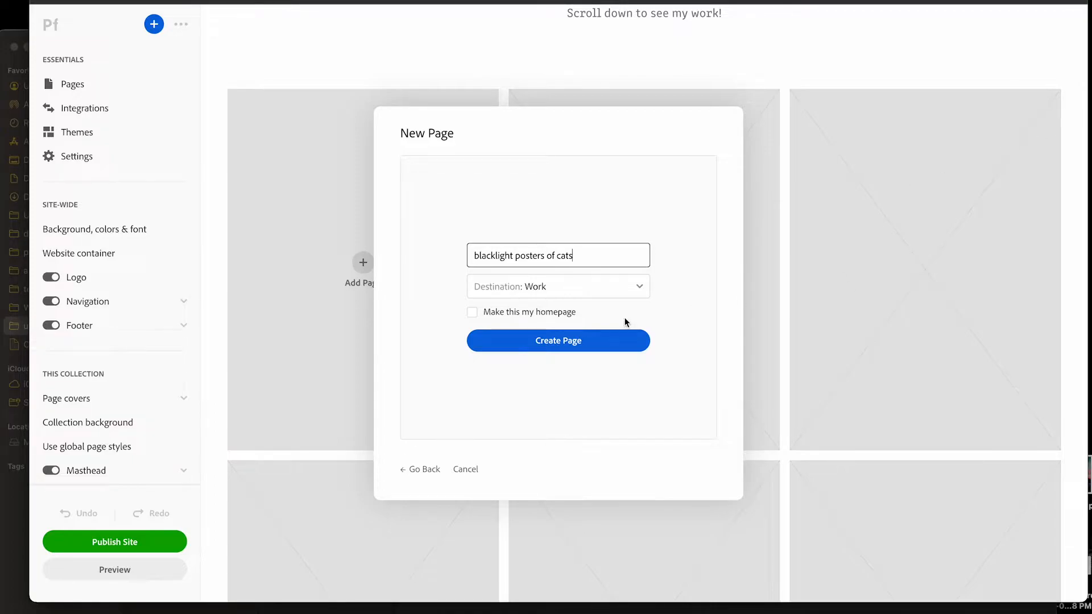
left_click(564, 343)
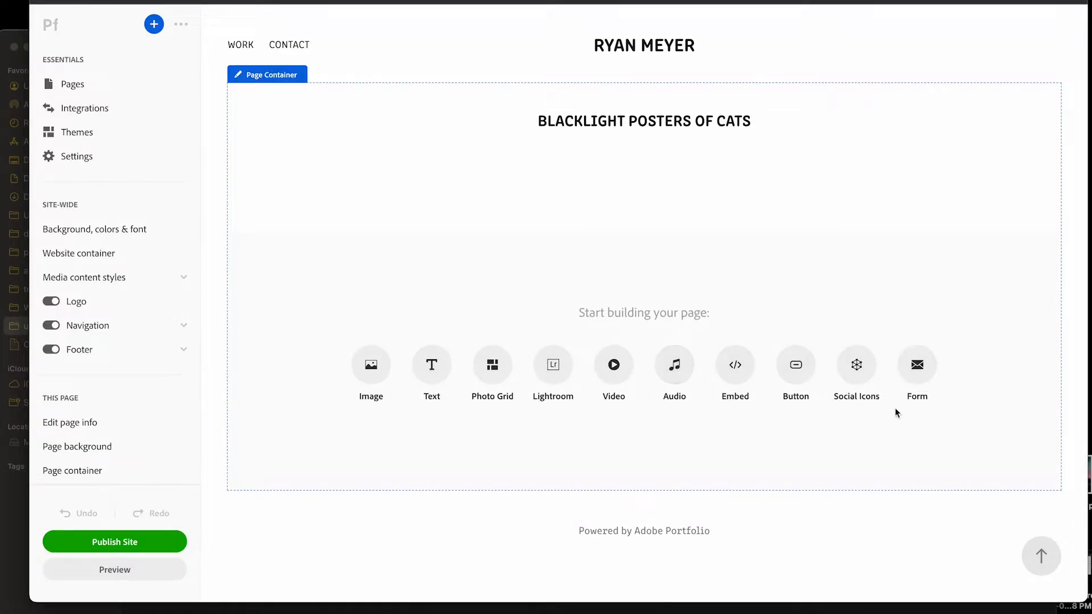
Add a photo grid to the page and upload five PNG images from the blacklight cats folder
left_click(493, 369)
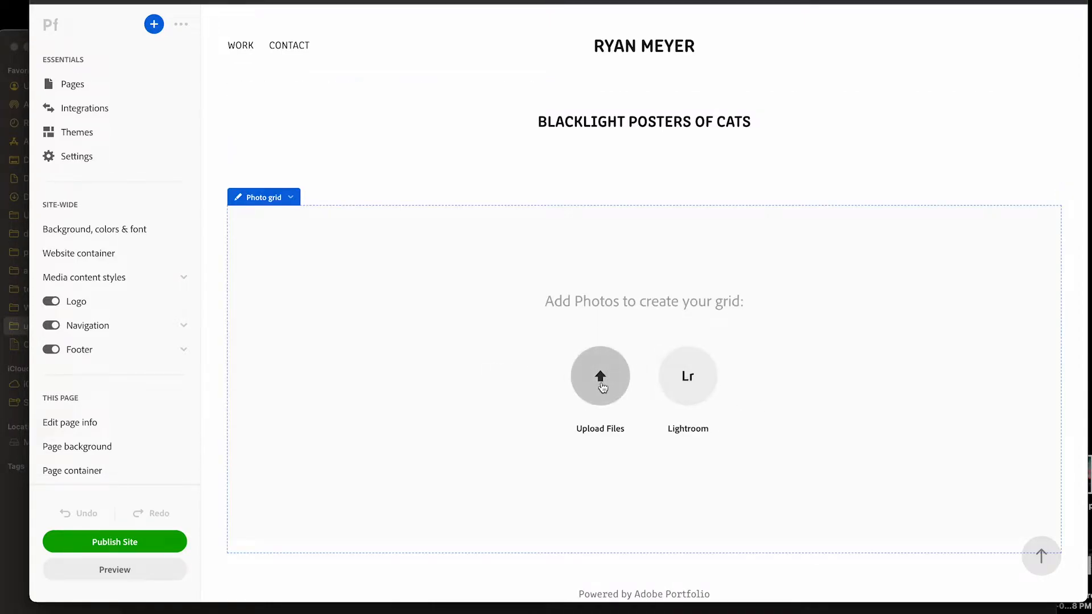
left_click(576, 375)
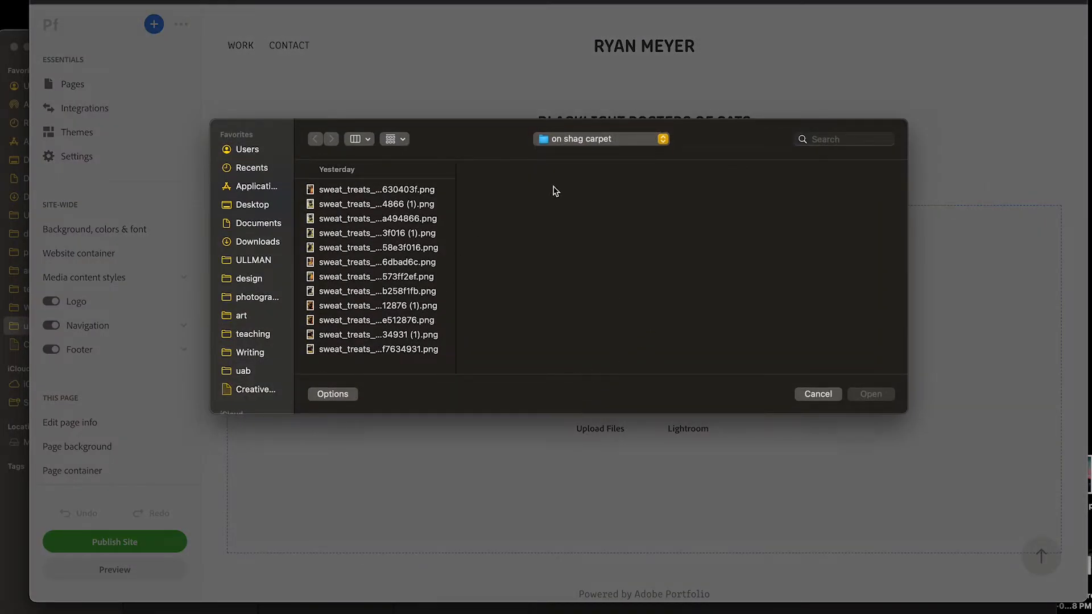
left_click(615, 146)
left_click(600, 166)
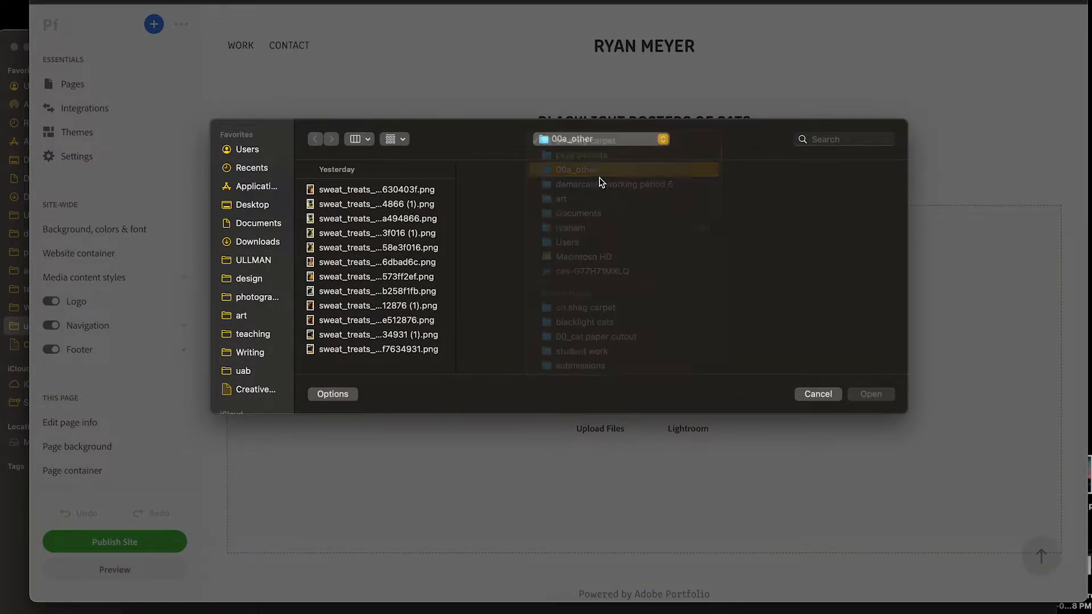
left_click(705, 205)
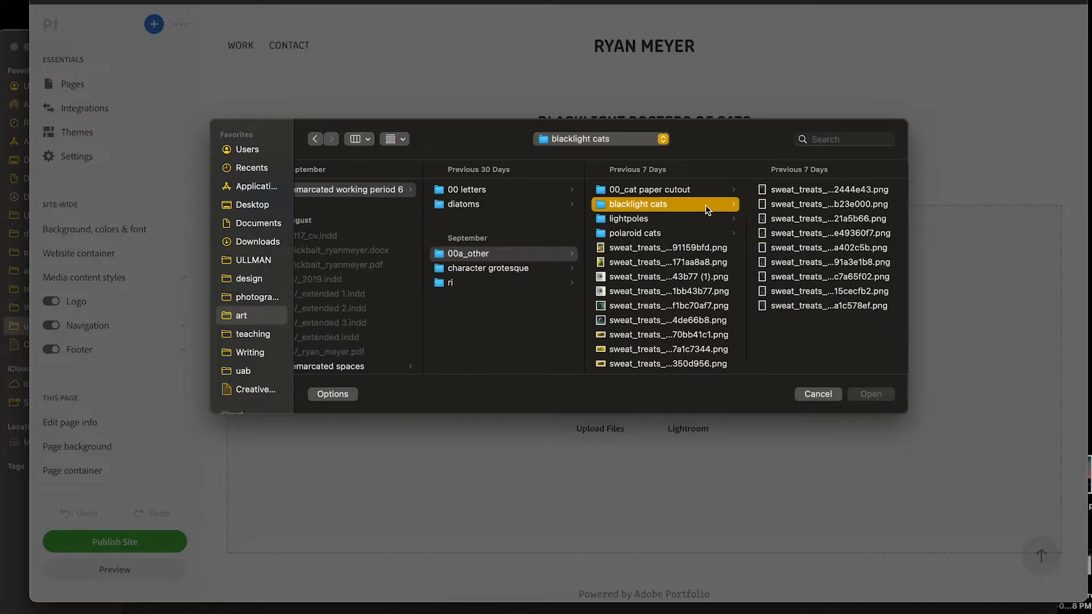
left_click(824, 234)
left_click(695, 291, "shift")
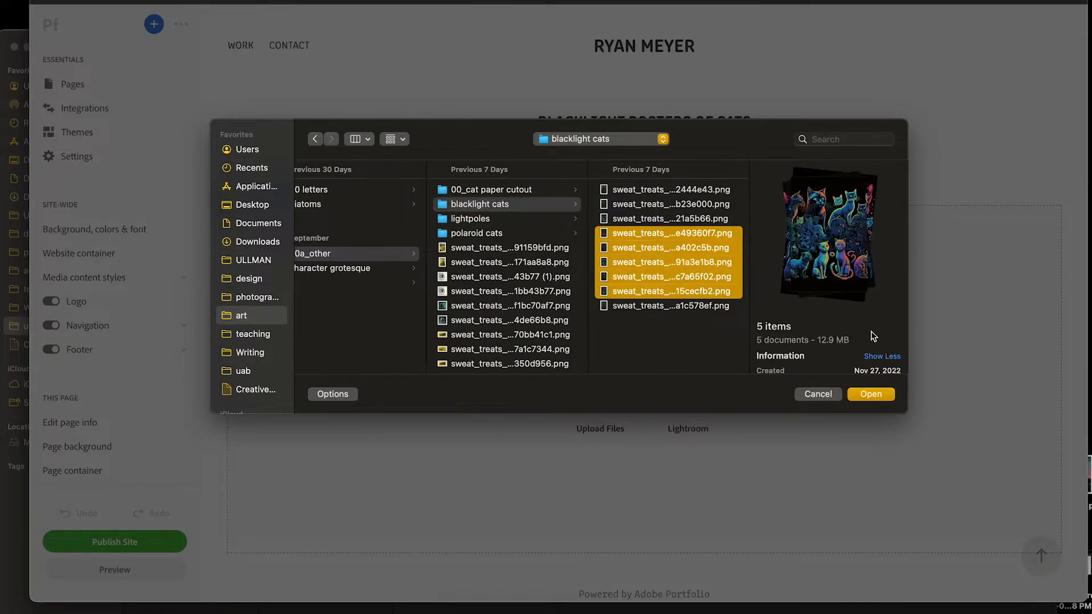
left_click(869, 393)
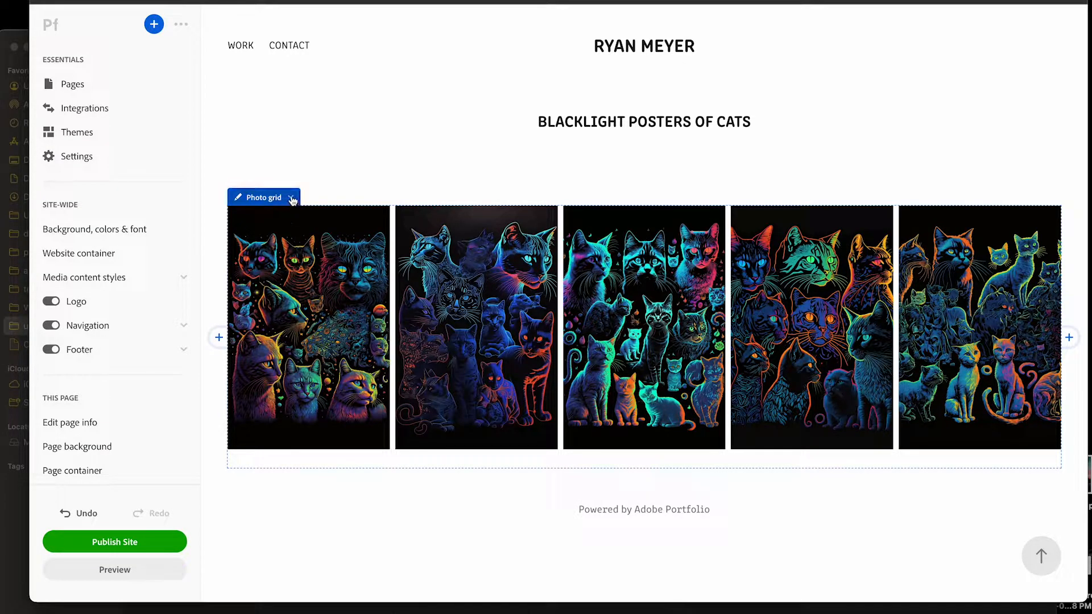
Check the cat poster page's cover on the homepage and open the page from it
left_click(641, 48)
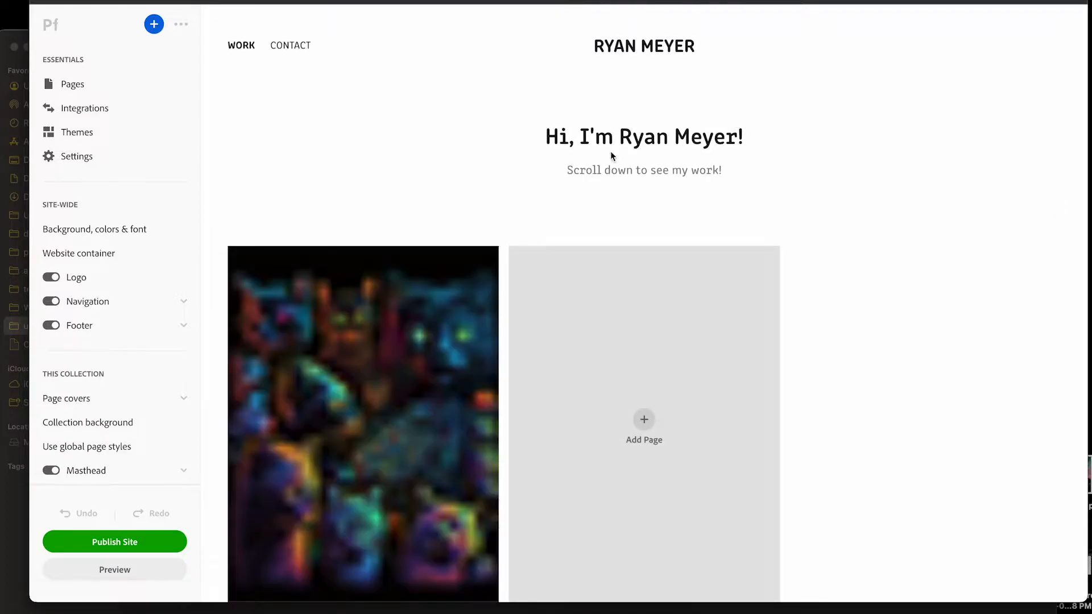
scroll(346, 170, "down", 3)
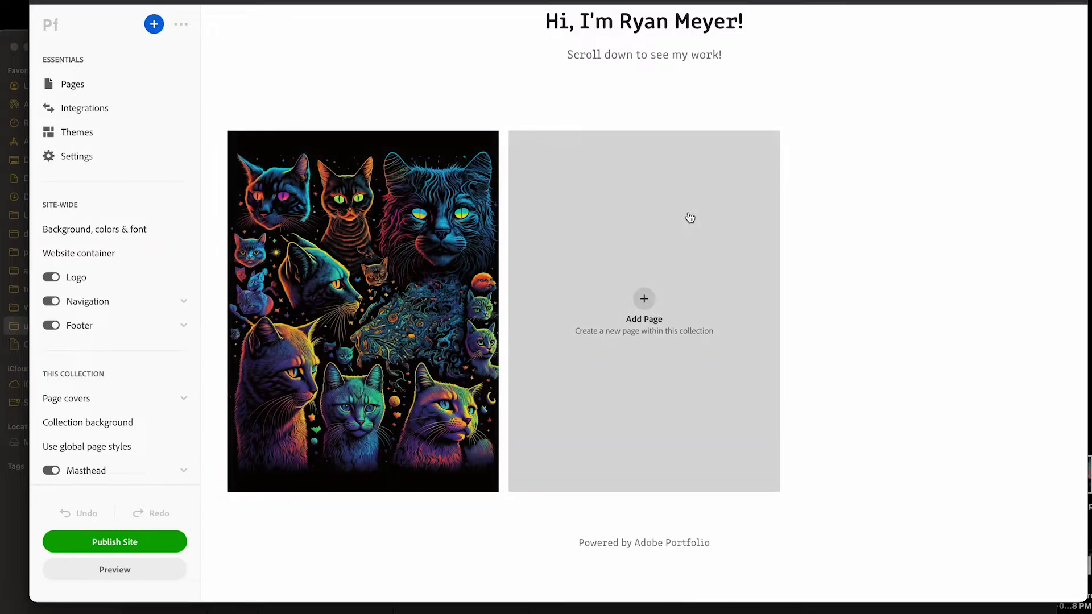
left_click(406, 207)
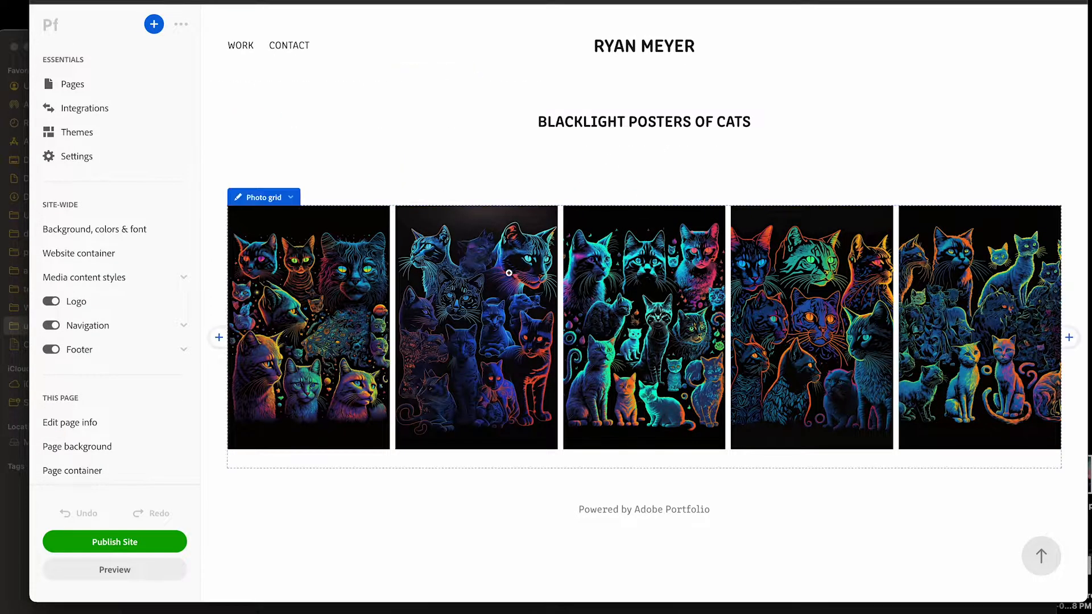
Create a custom page titled "Polaroid photos of cats" in the Work collection
left_click(240, 45)
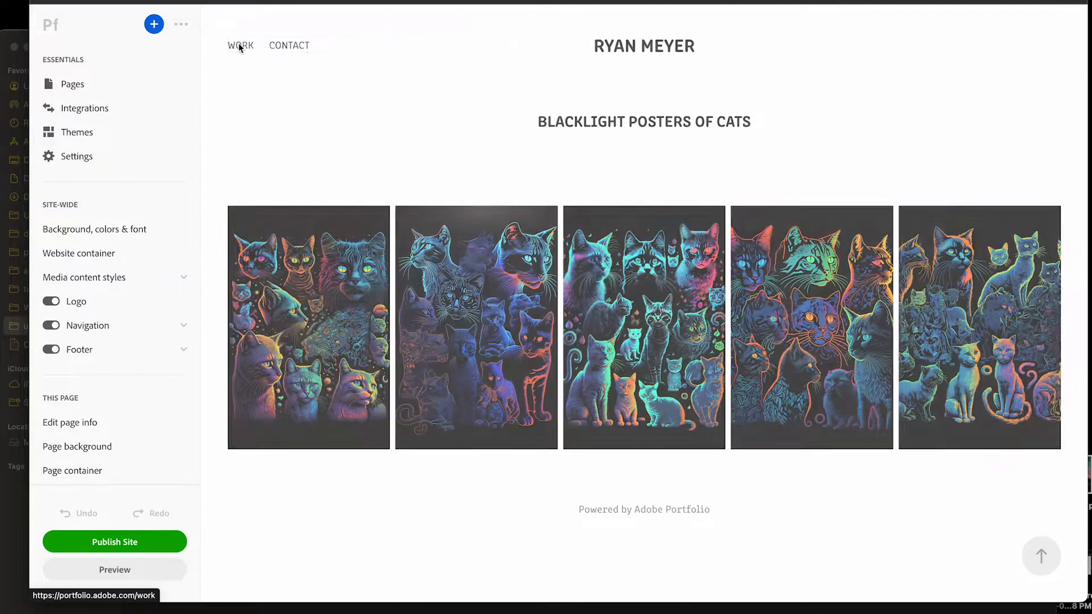
left_click(662, 400)
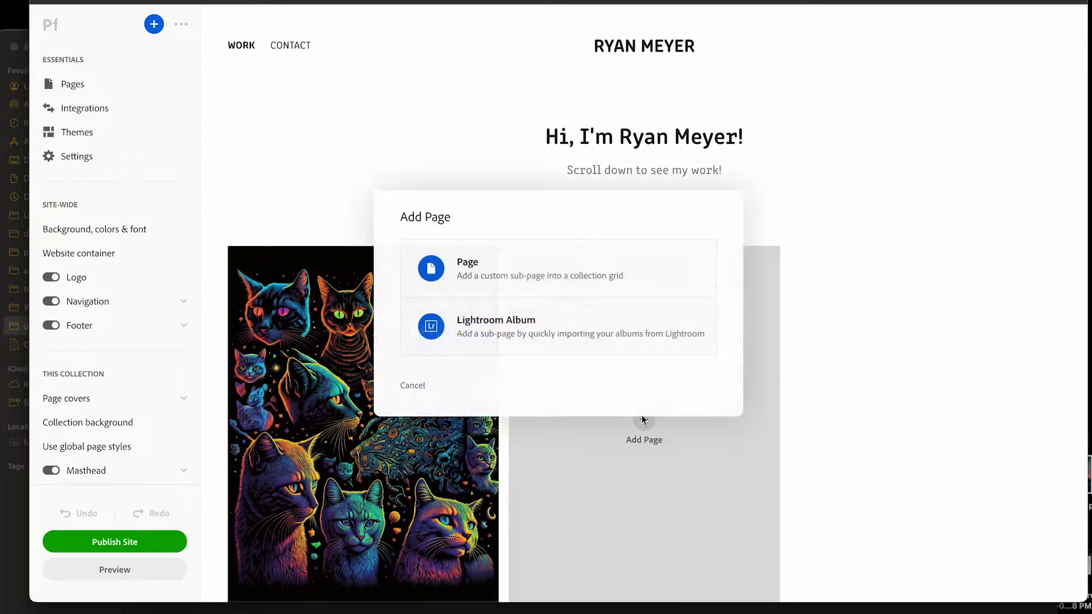
left_click(521, 260)
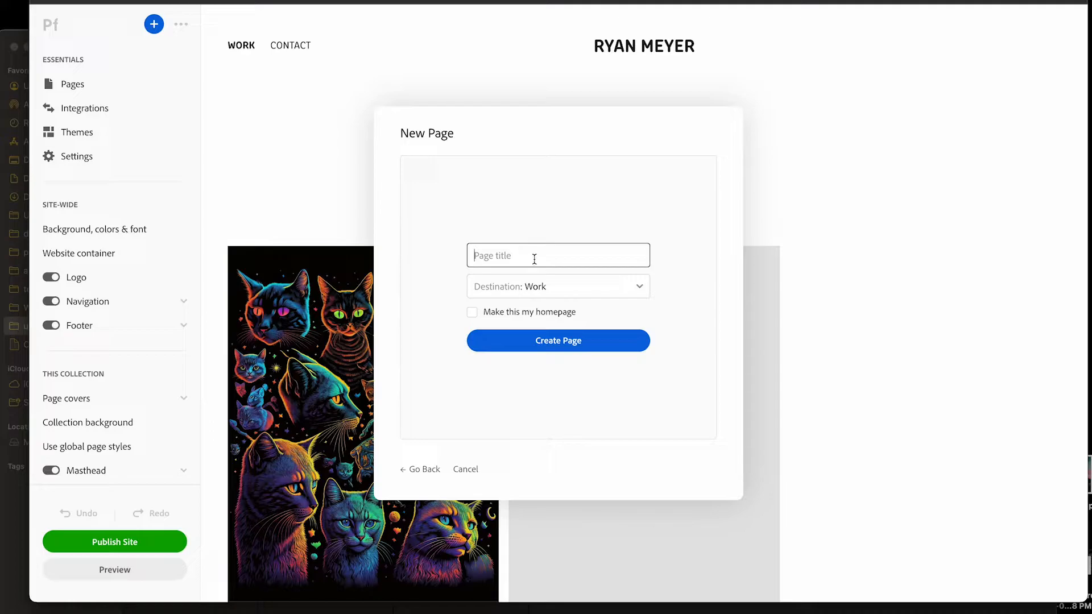
type("Polaroid photos of")
key("Return")
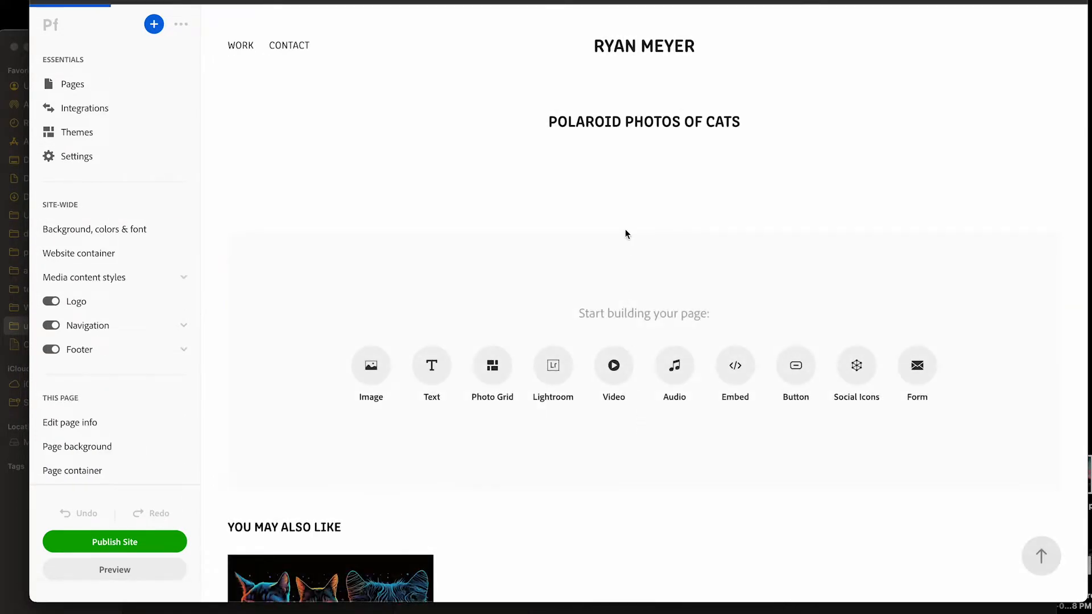
Add a photo grid to the page and upload five PNG images from the "on shag carpet" folder inside "polaroid cats"
scroll(417, 312, "down", 5)
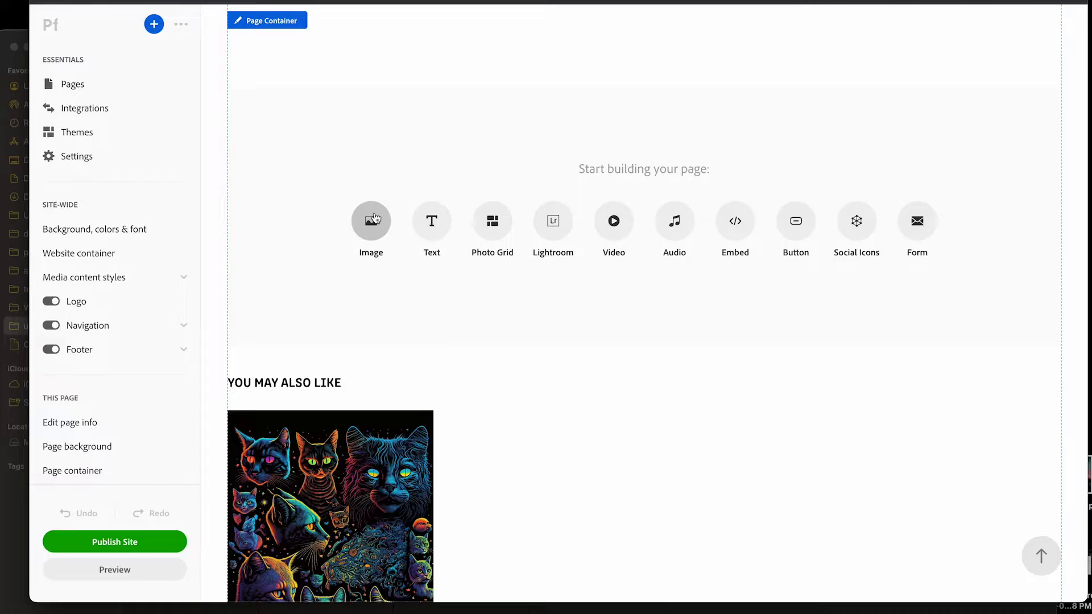
left_click(492, 221)
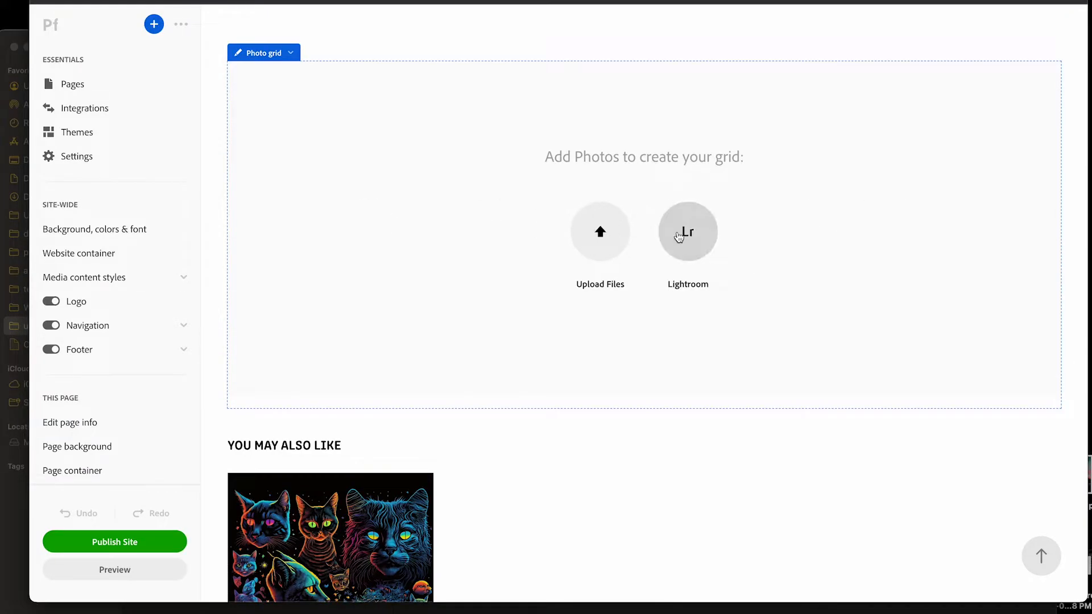
left_click(598, 227)
left_click(590, 139)
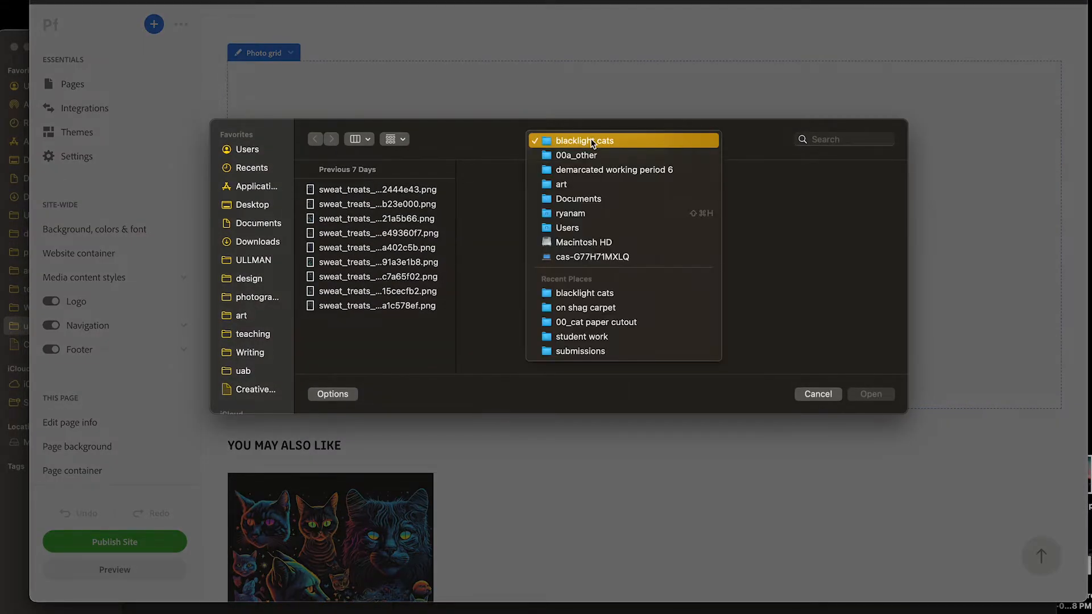
left_click(598, 153)
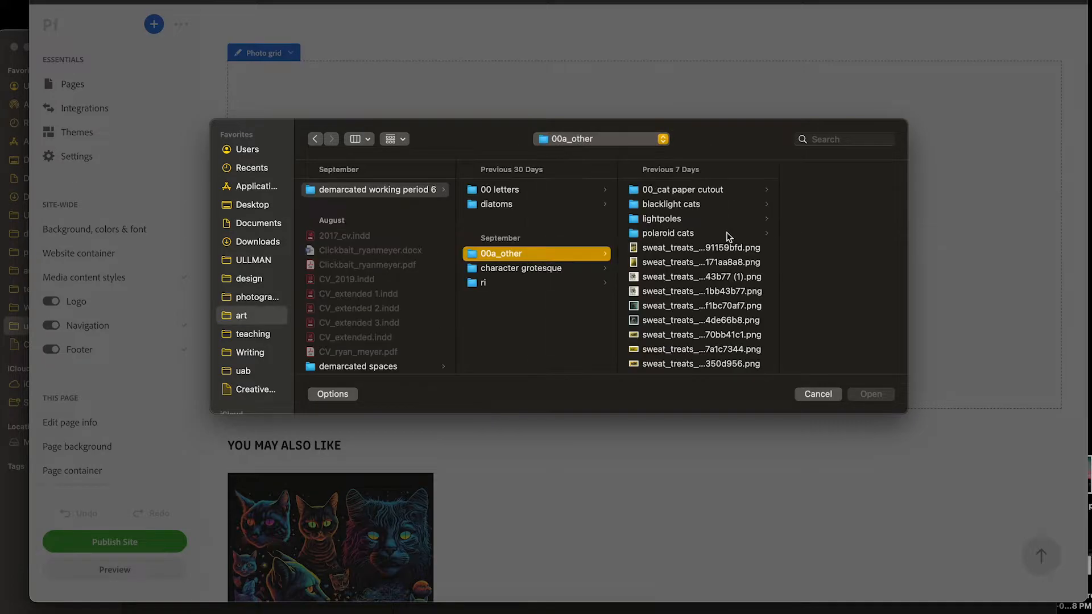
left_click(678, 233)
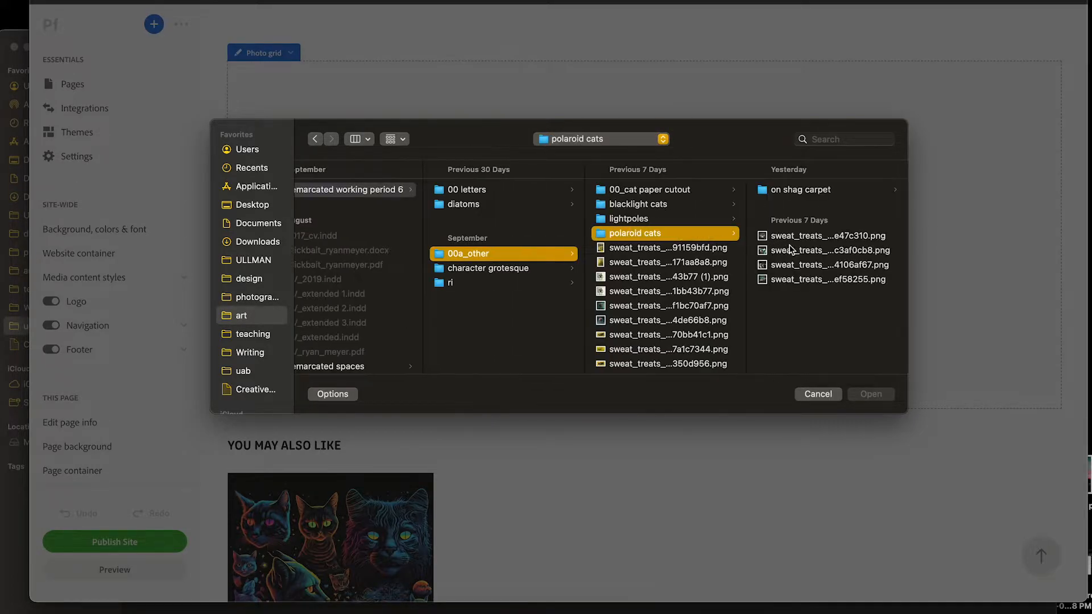
left_click(808, 190)
left_click(817, 218)
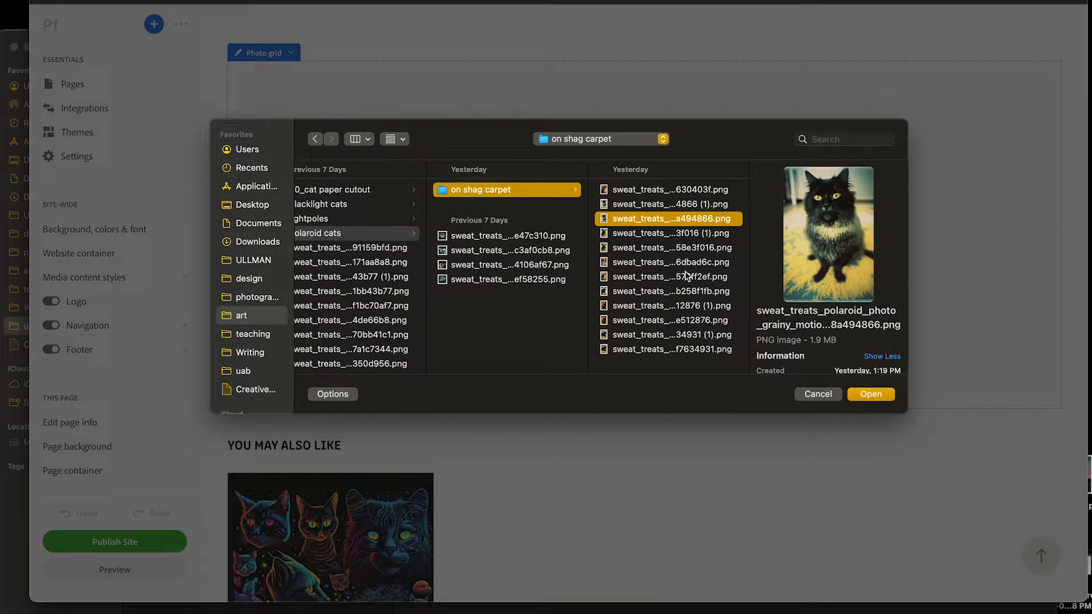
left_click(684, 271, "shift")
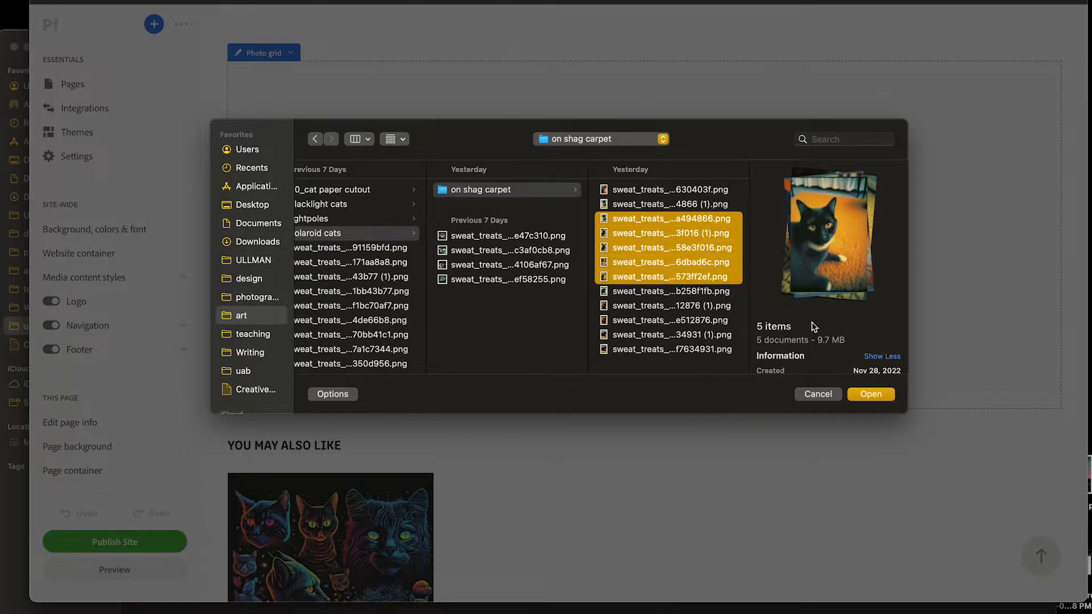
left_click(871, 394)
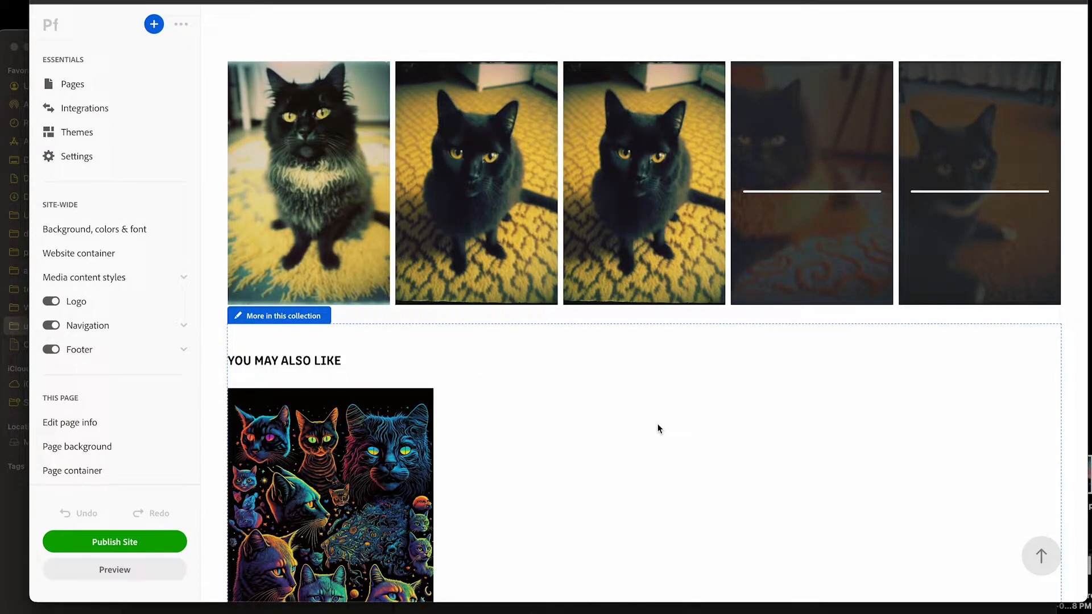
Return to the Work collection and create a custom page titled "Paper cut outs of cats" in it
scroll(658, 424, "up", 3)
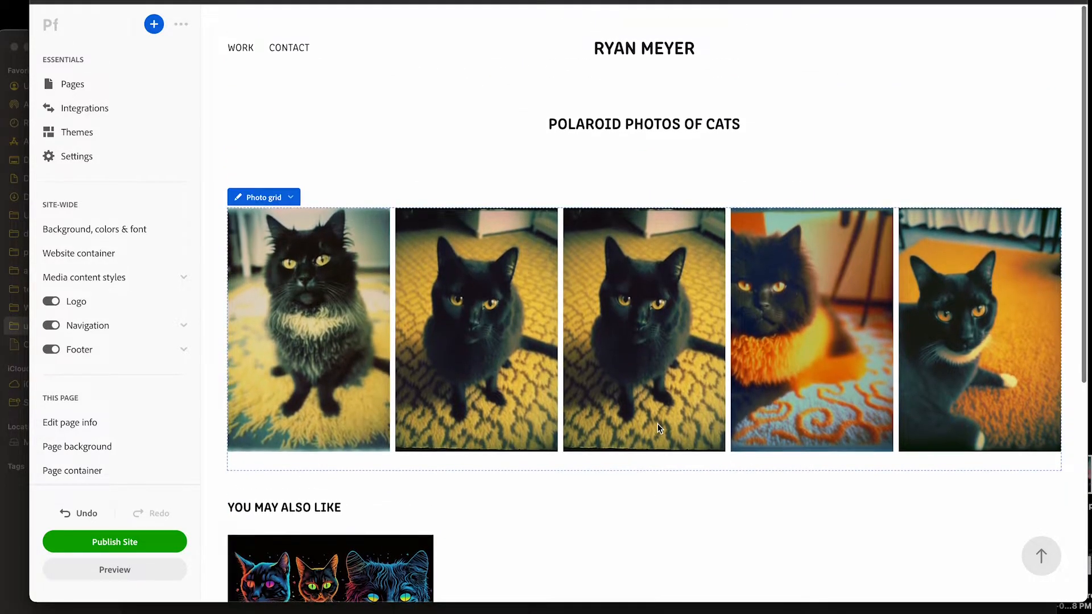
left_click(235, 46)
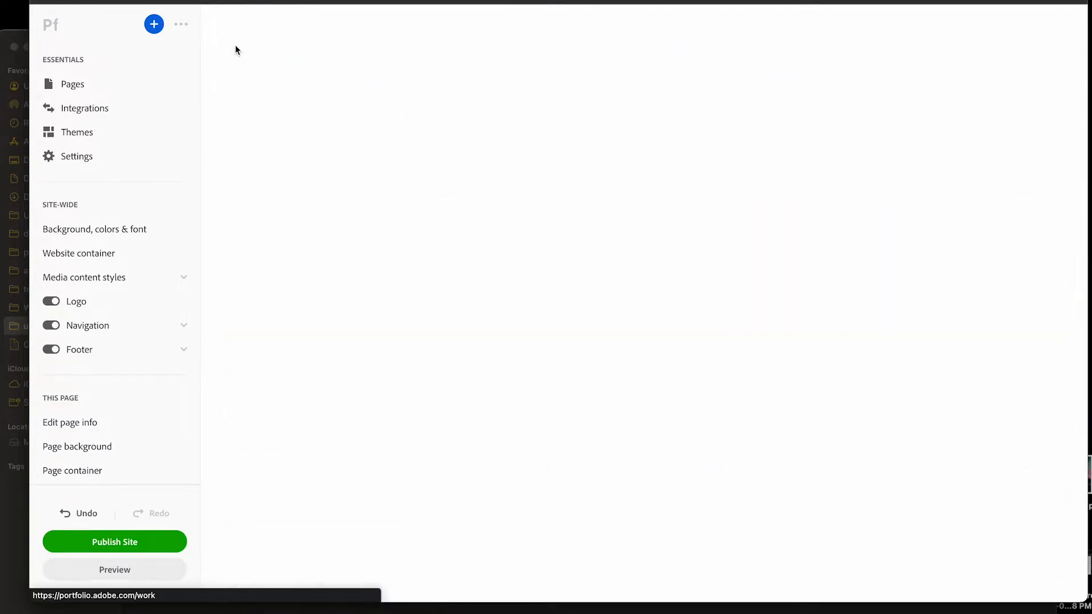
scroll(686, 260, "down", 2)
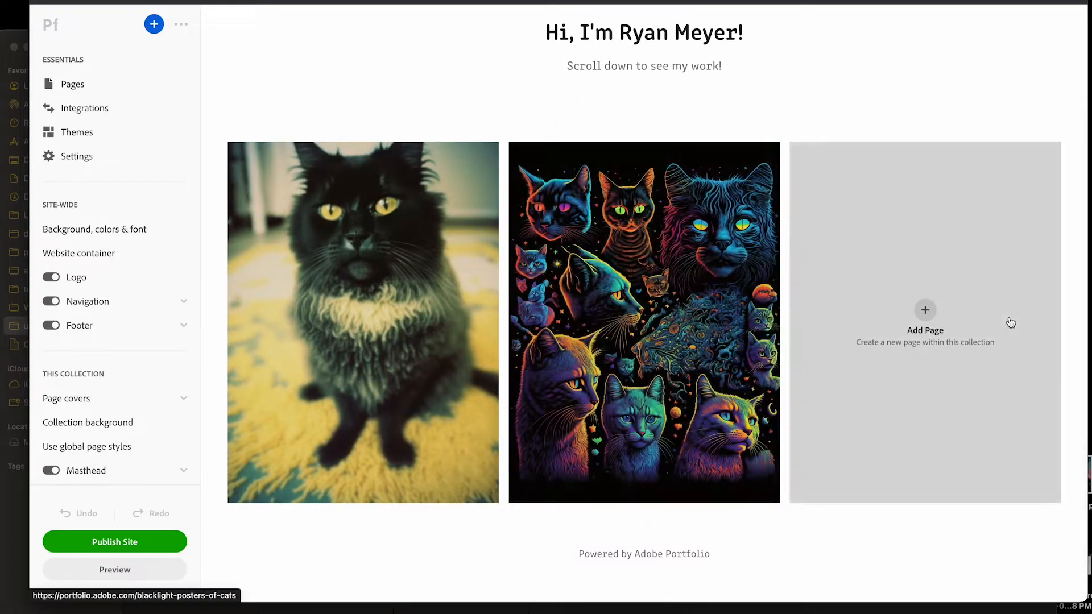
left_click(926, 316)
left_click(527, 258)
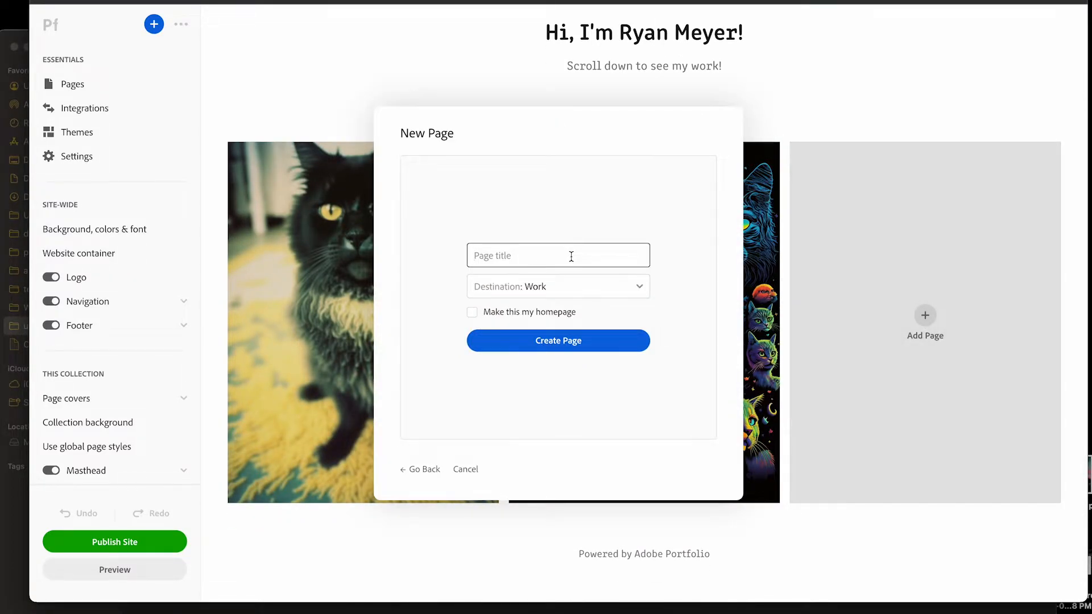
type("Paper cut outs of cats")
key("Return")
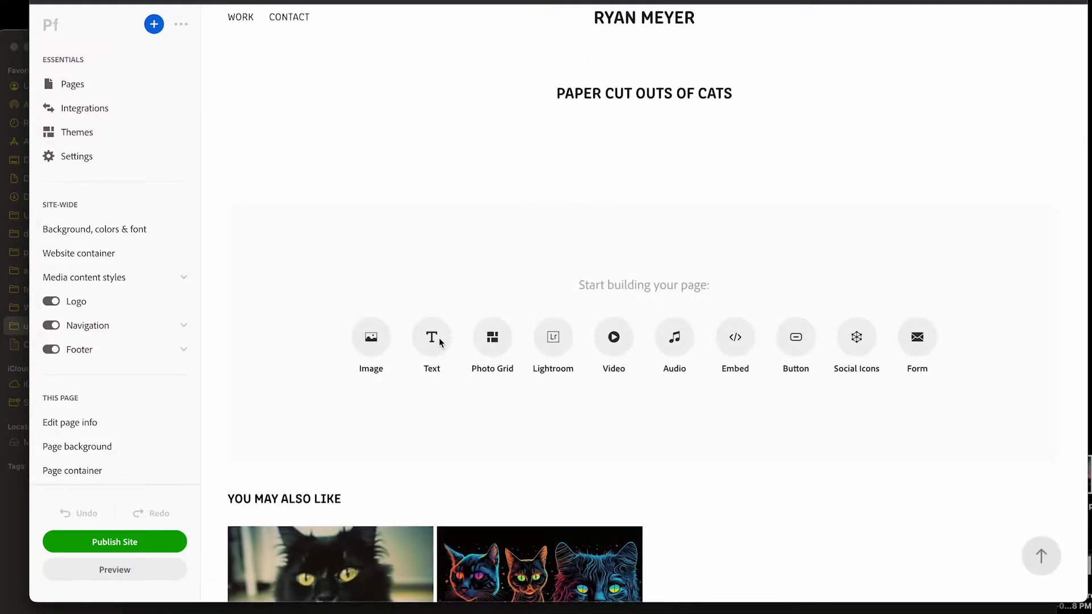
Add a photo grid to the paper cut outs page and upload five PNG images from the "00_cat paper cutout" folder
left_click(499, 347)
left_click(594, 345)
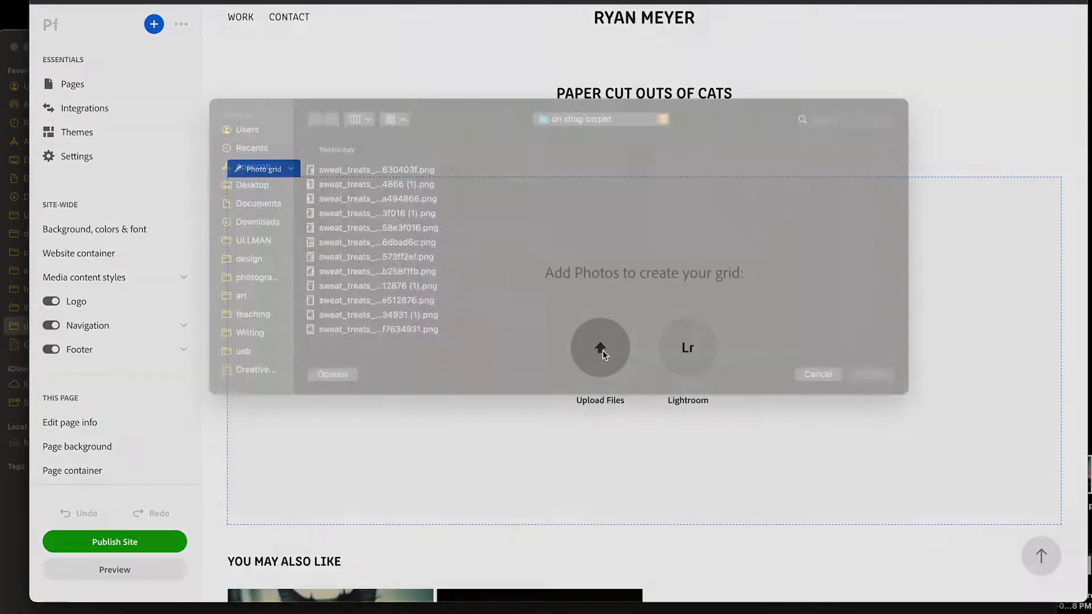
left_click(604, 145)
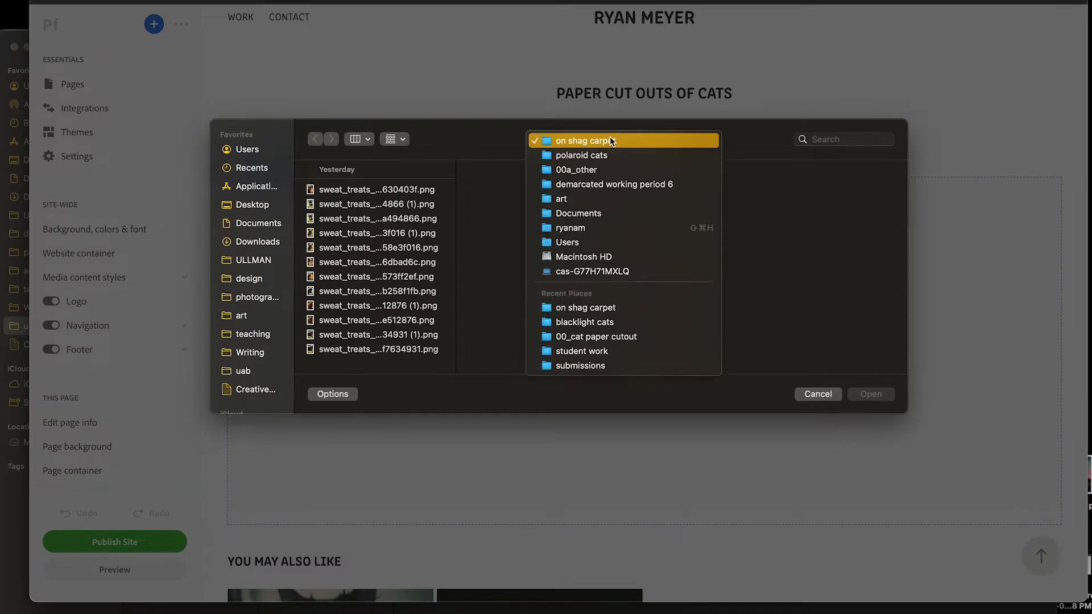
left_click(596, 165)
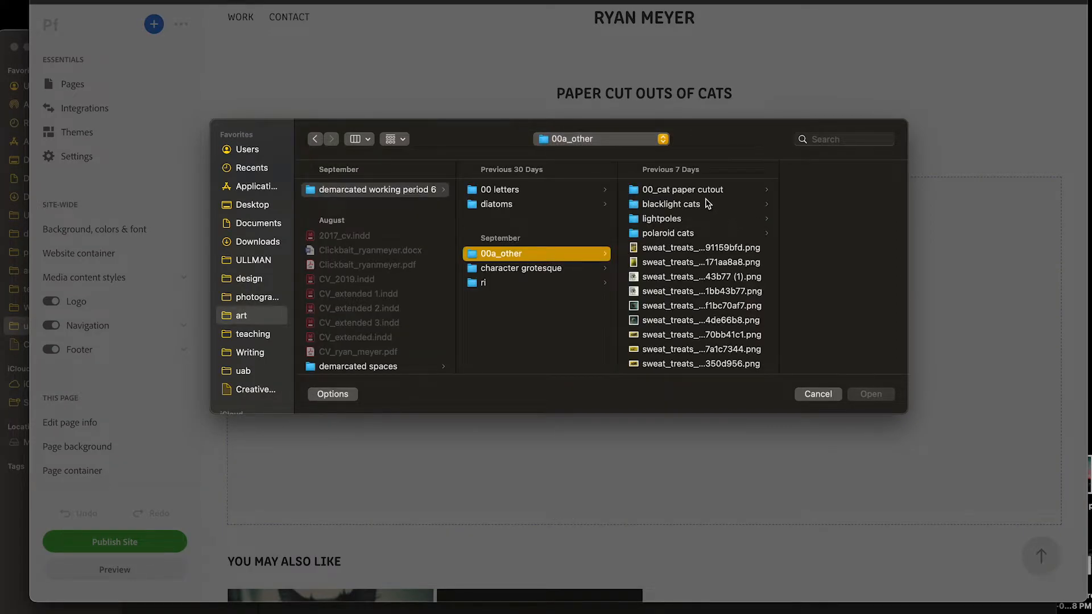
left_click(705, 190)
left_click(777, 233)
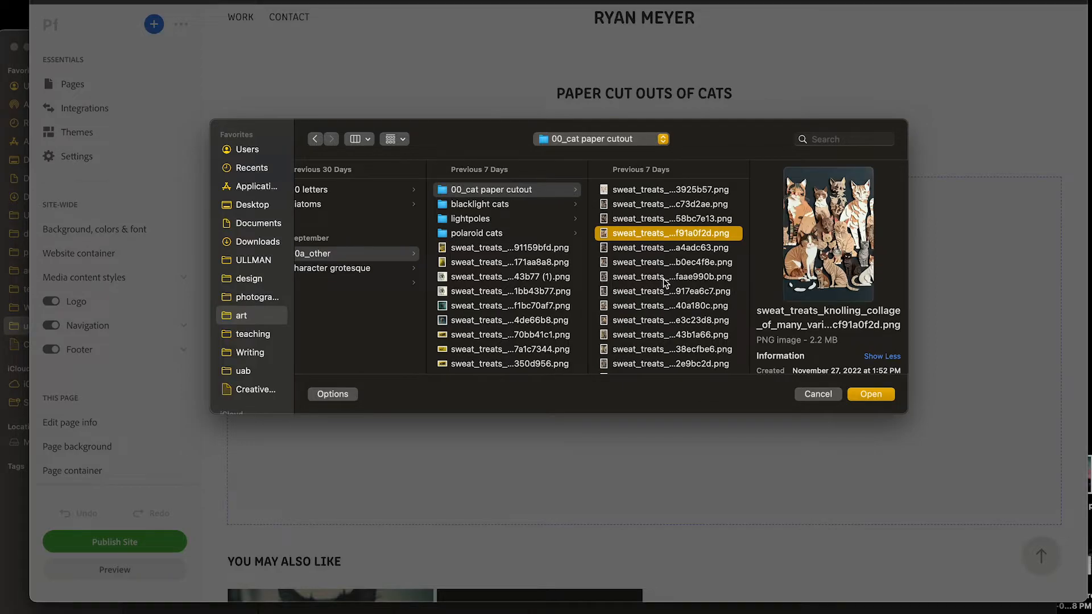
left_click(664, 282, "shift")
left_click(870, 394)
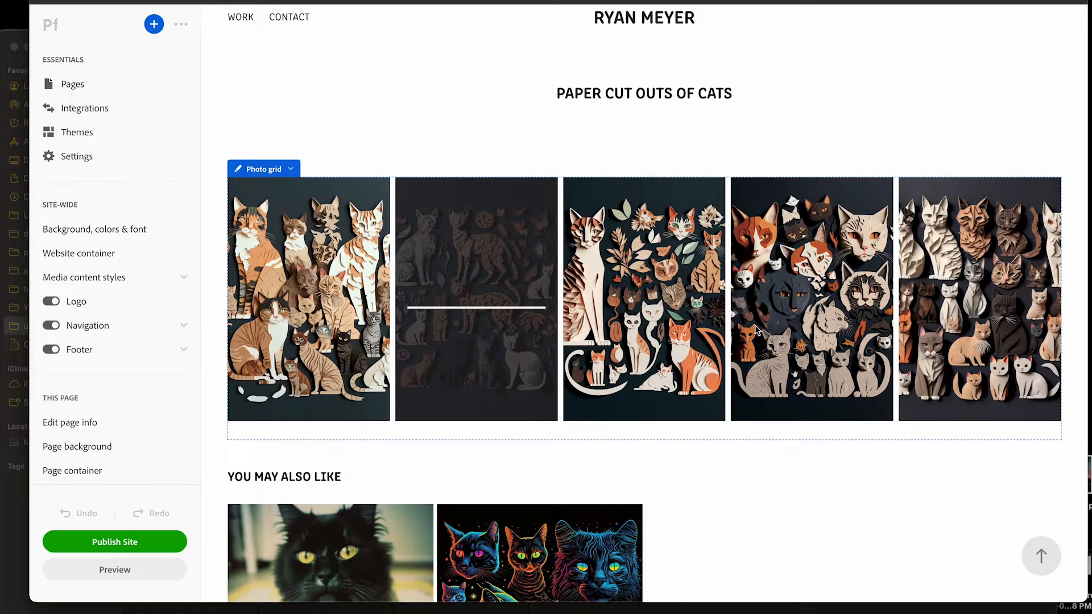
Review the paper cut outs page's image grid and its "You may also like" section
scroll(584, 309, "up", 1)
scroll(582, 305, "down", 2)
scroll(579, 294, "up", 2)
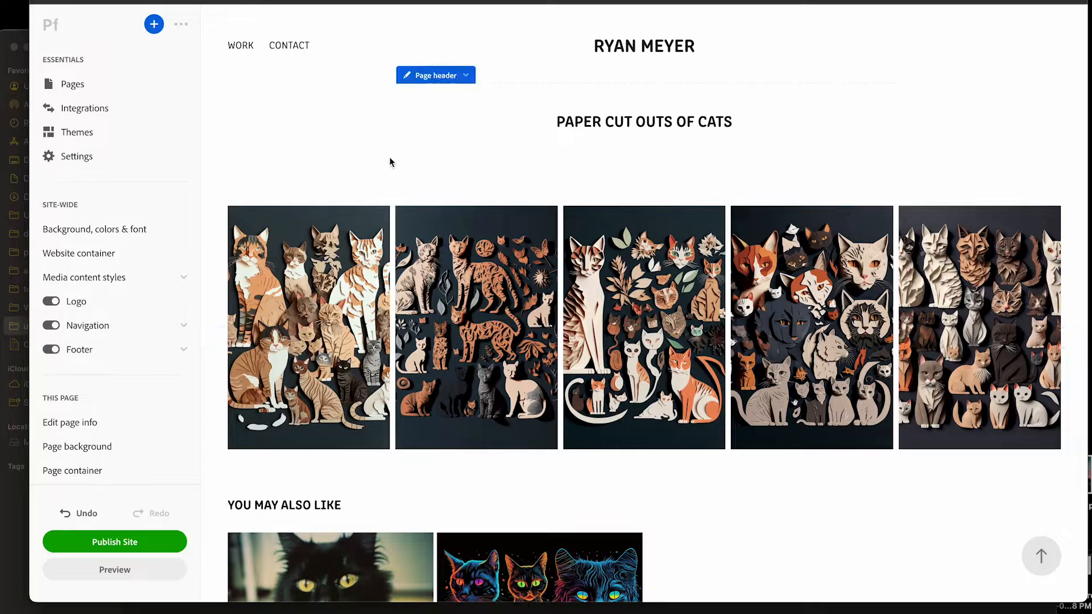
left_click(291, 197)
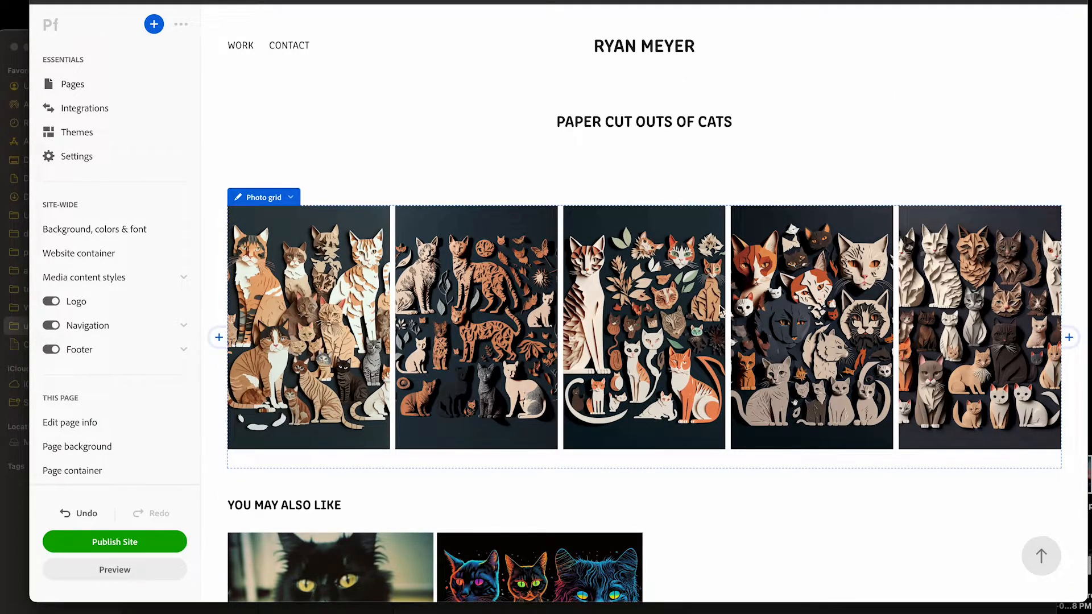
scroll(720, 307, "down", 1)
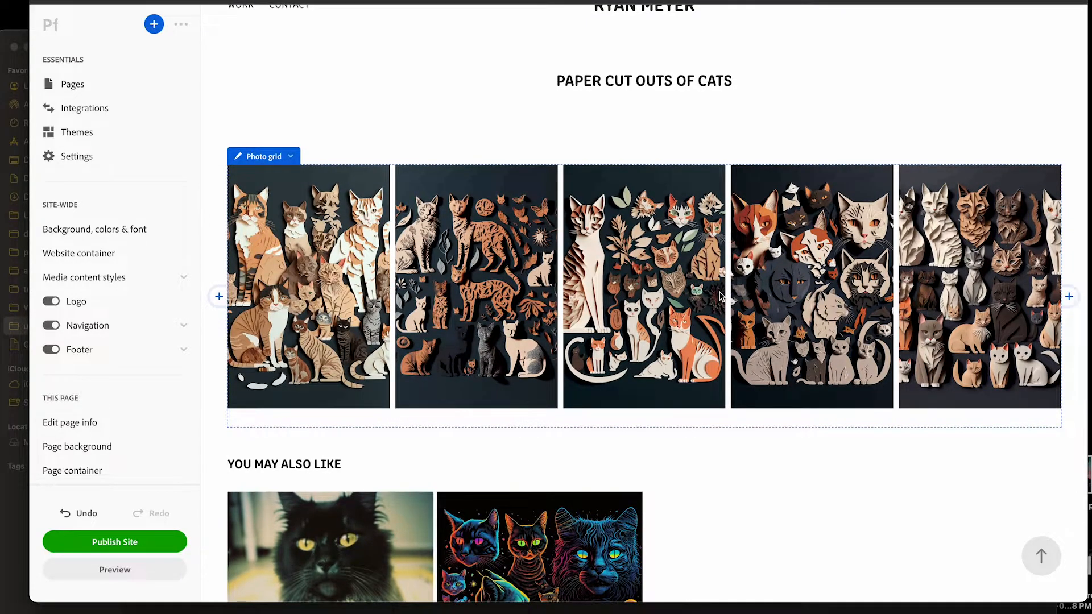
scroll(547, 259, "down", 1)
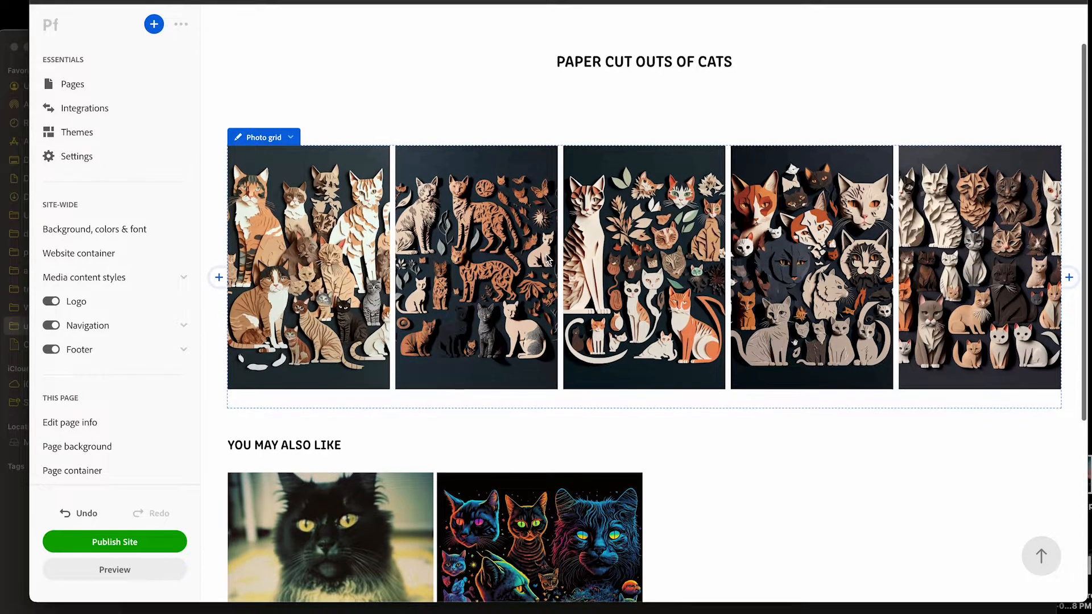
scroll(547, 259, "up", 2)
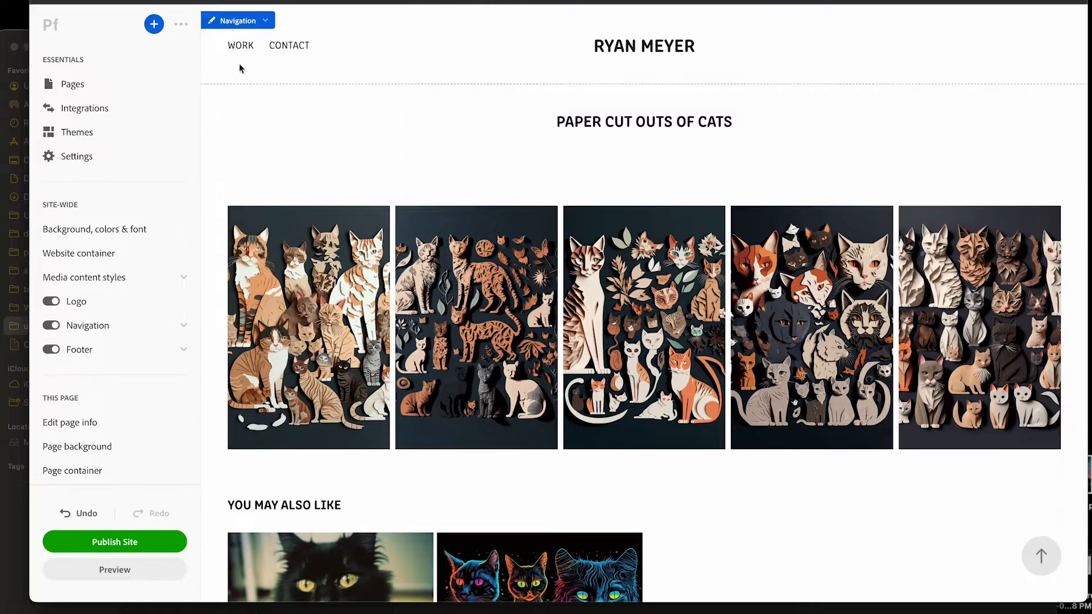
Go to the homepage through the site logo and examine the project page covers in the Work collection
left_click(642, 48)
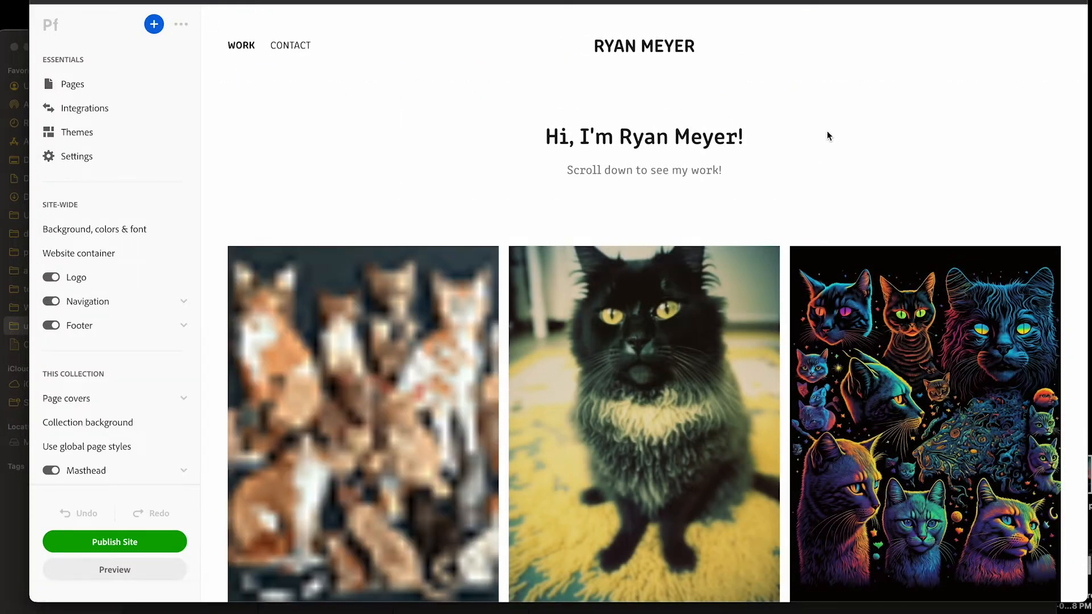
scroll(868, 114, "down", 4)
scroll(869, 111, "up", 4)
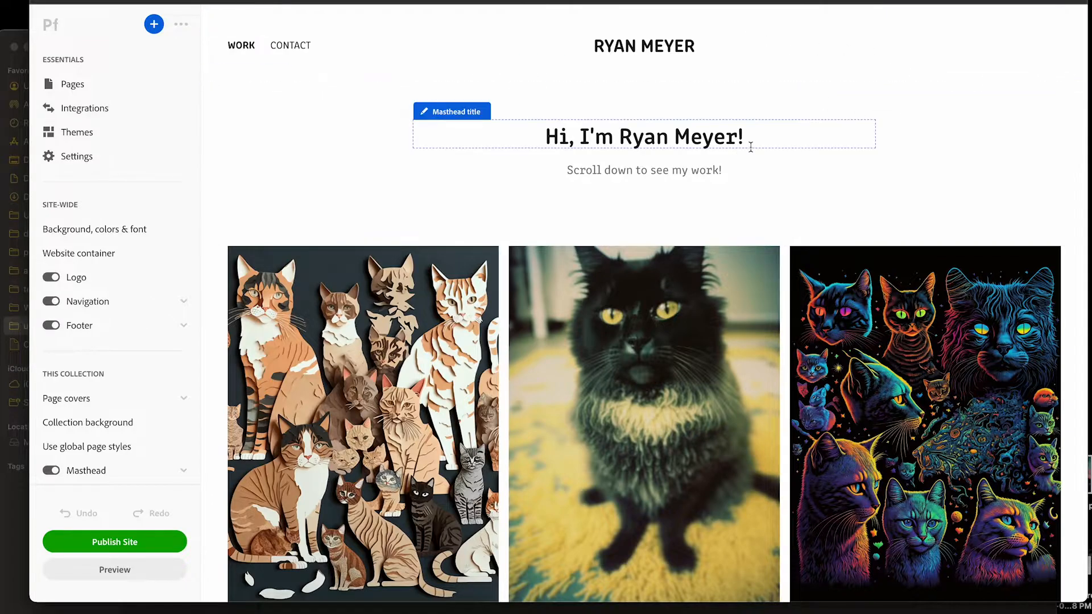
scroll(822, 163, "down", 3)
scroll(821, 163, "up", 1)
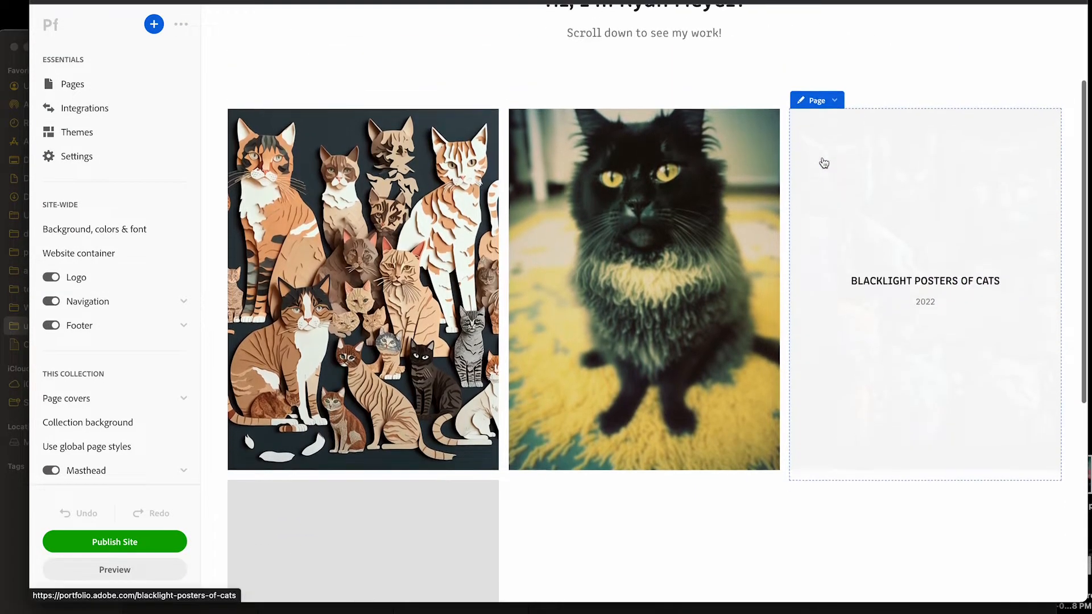
scroll(523, 326, "up", 3)
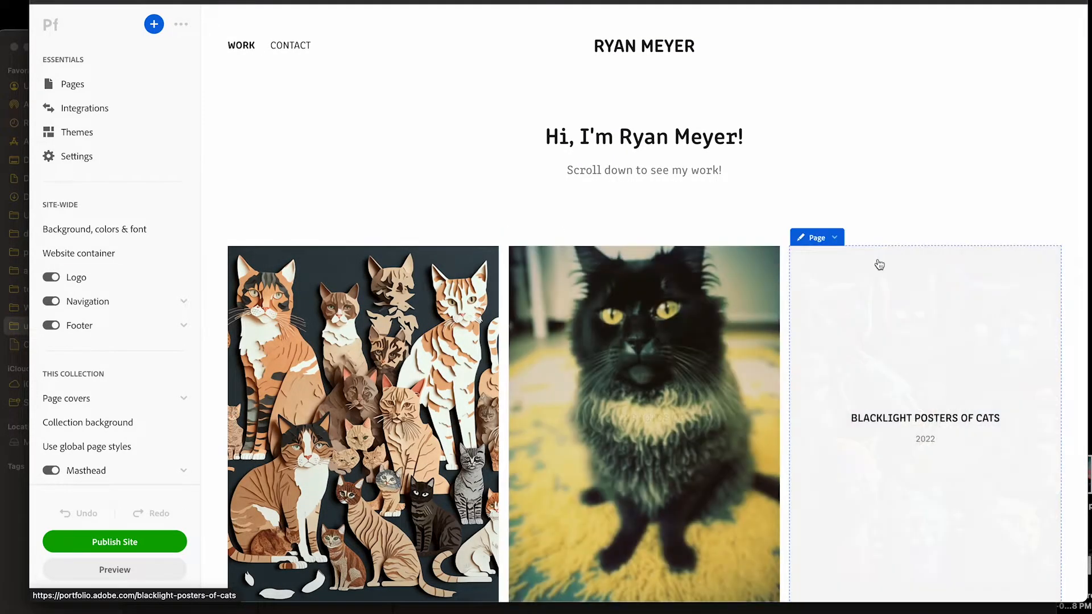
Check the Polaroid photos page from its cover, return to the homepage and look over the paper cut outs cover
left_click(668, 297)
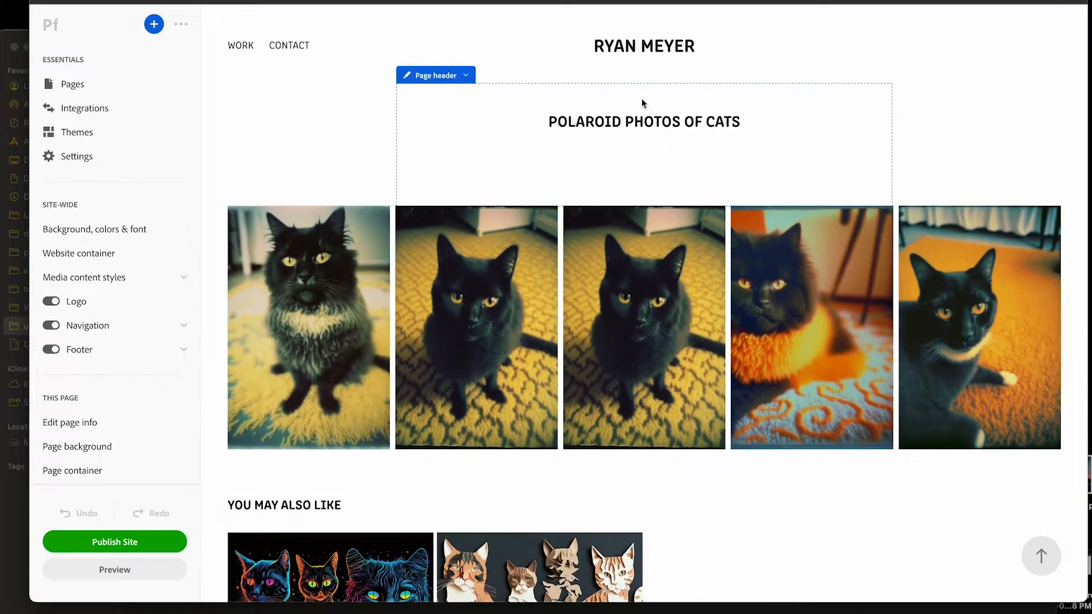
left_click(645, 52)
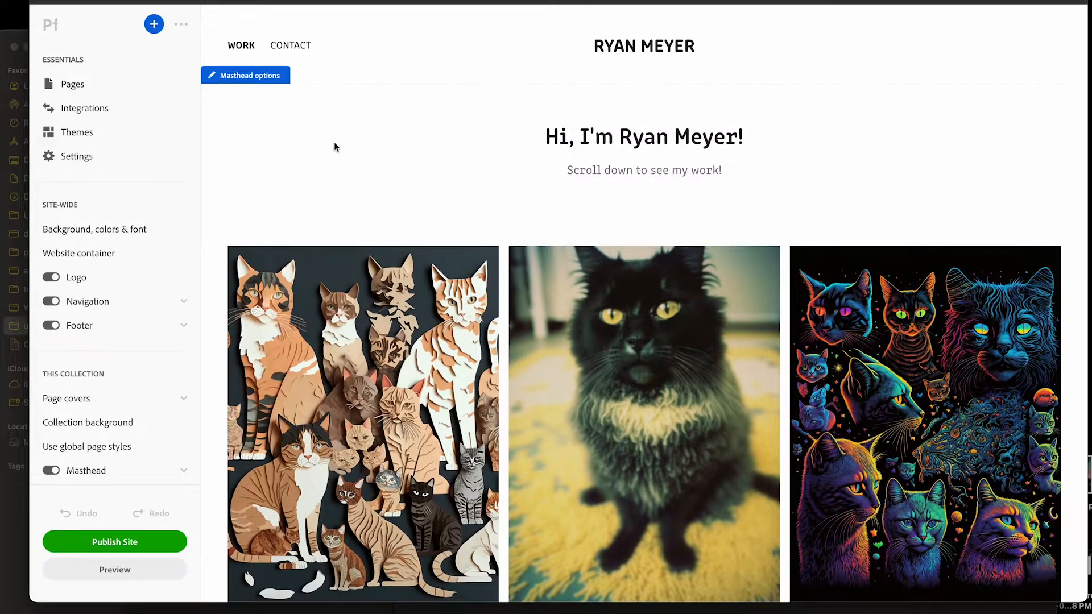
scroll(302, 196, "down", 2)
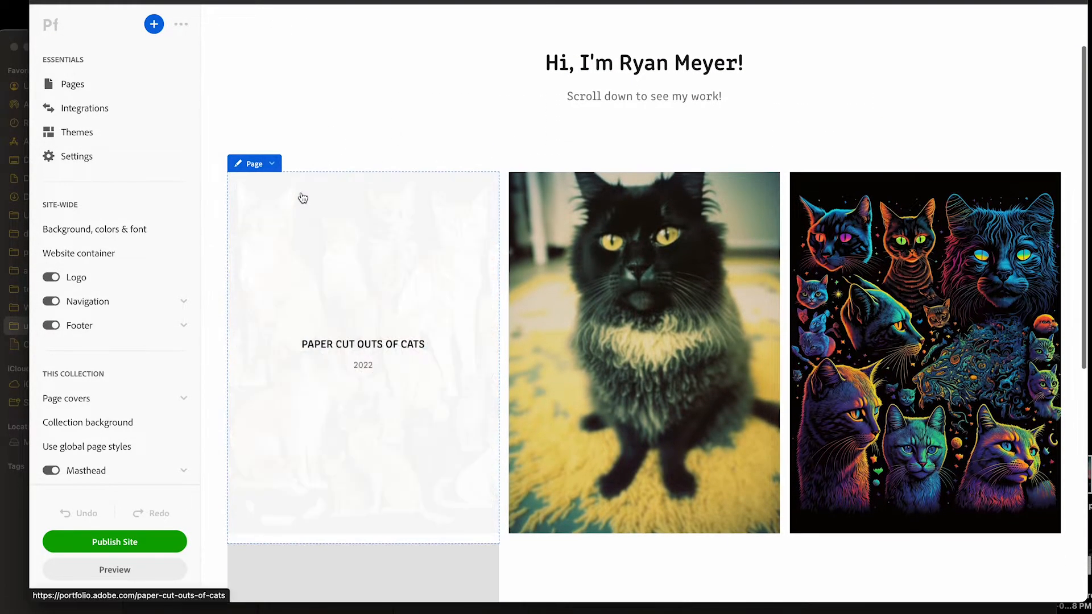
scroll(302, 199, "up", 2)
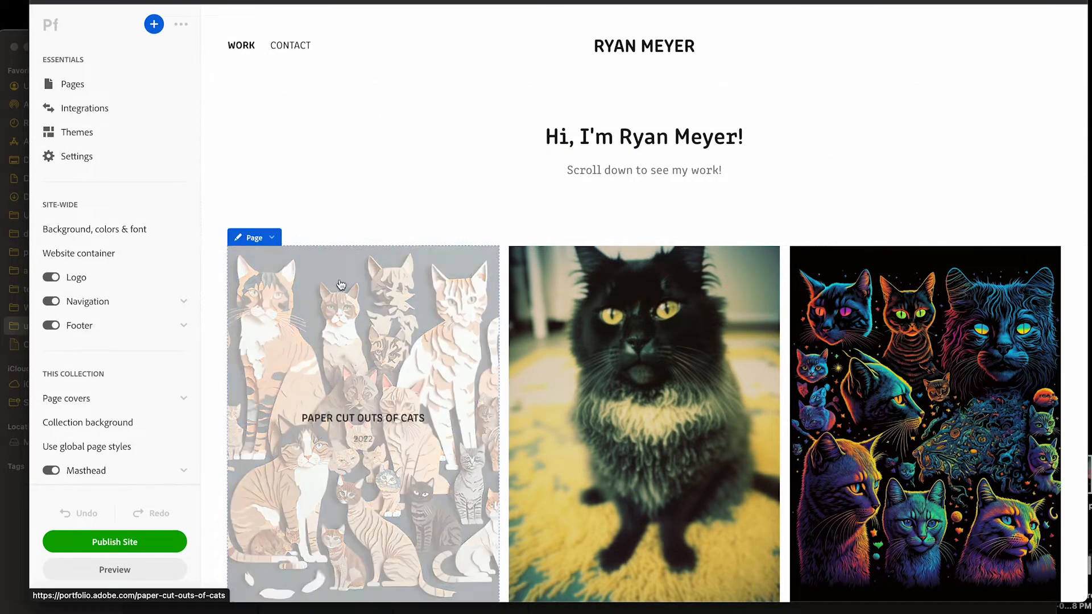
Zoom in on the Polaroid photos page's cover image and reposition it to frame the cat's face
mouse_move(398, 270)
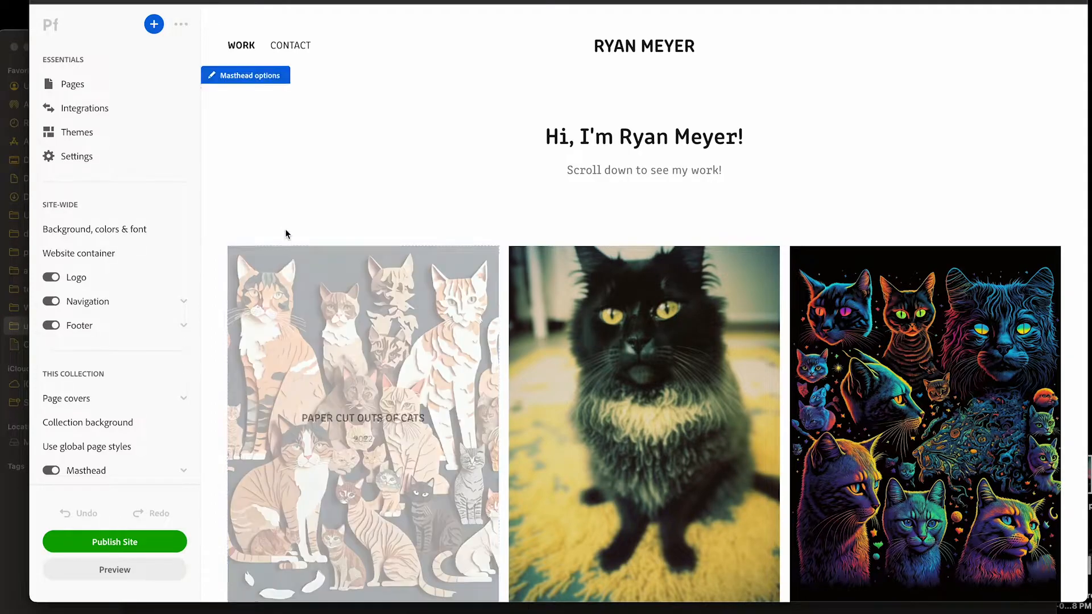
left_click(268, 239)
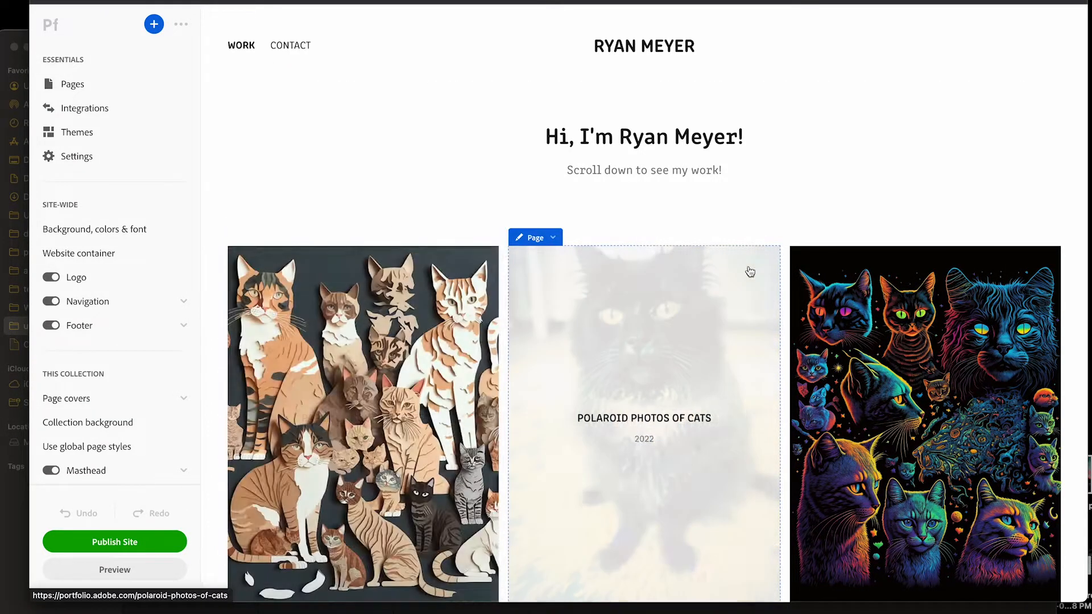
scroll(753, 246, "down", 2)
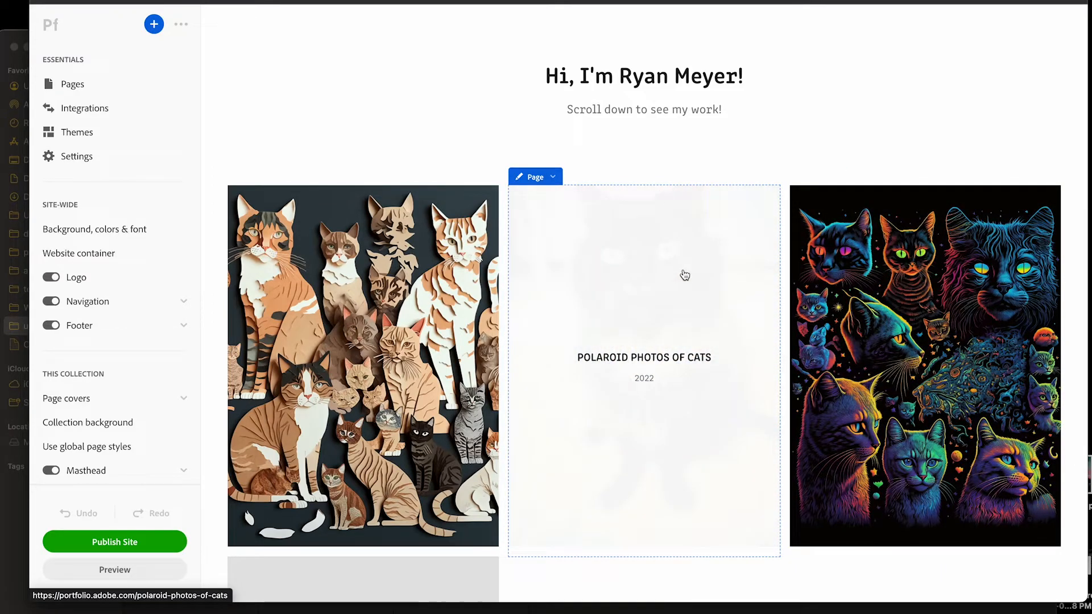
left_click(553, 177)
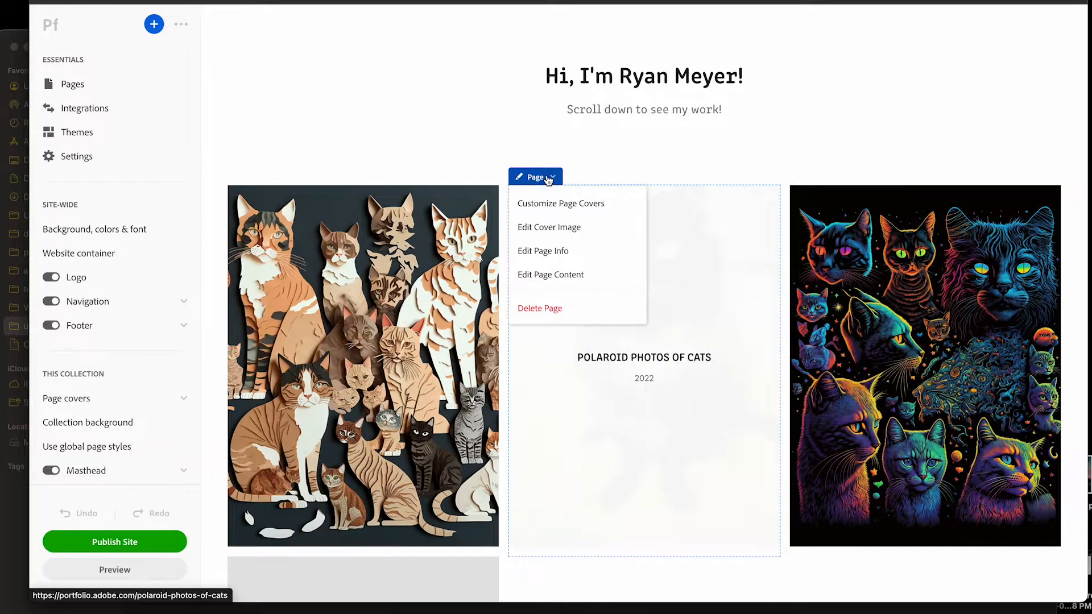
left_click(564, 229)
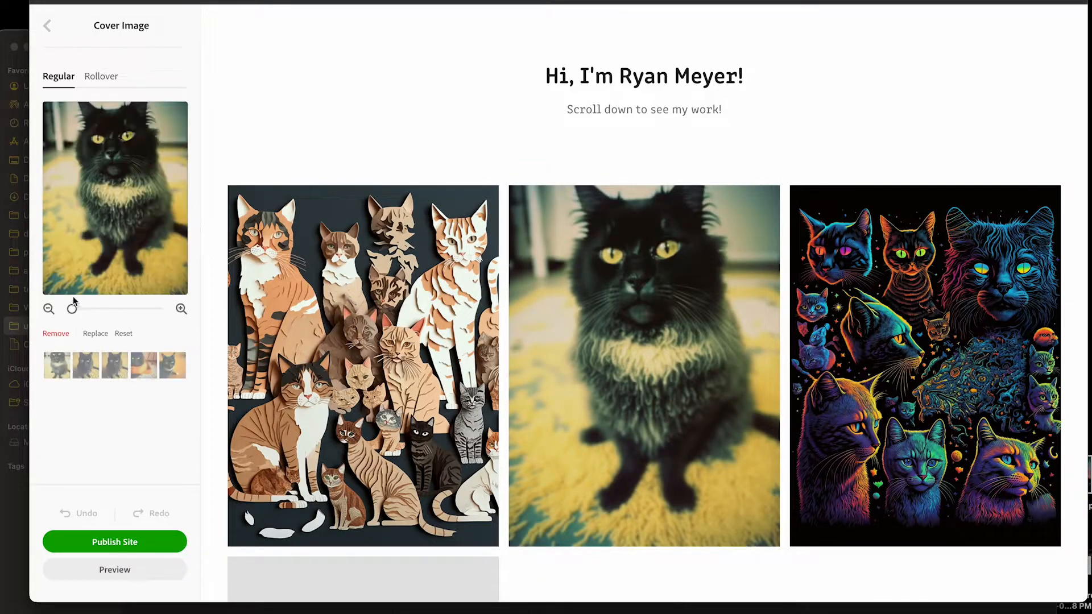
left_click_drag(73, 310, 86, 309)
left_click_drag(111, 170, 110, 221)
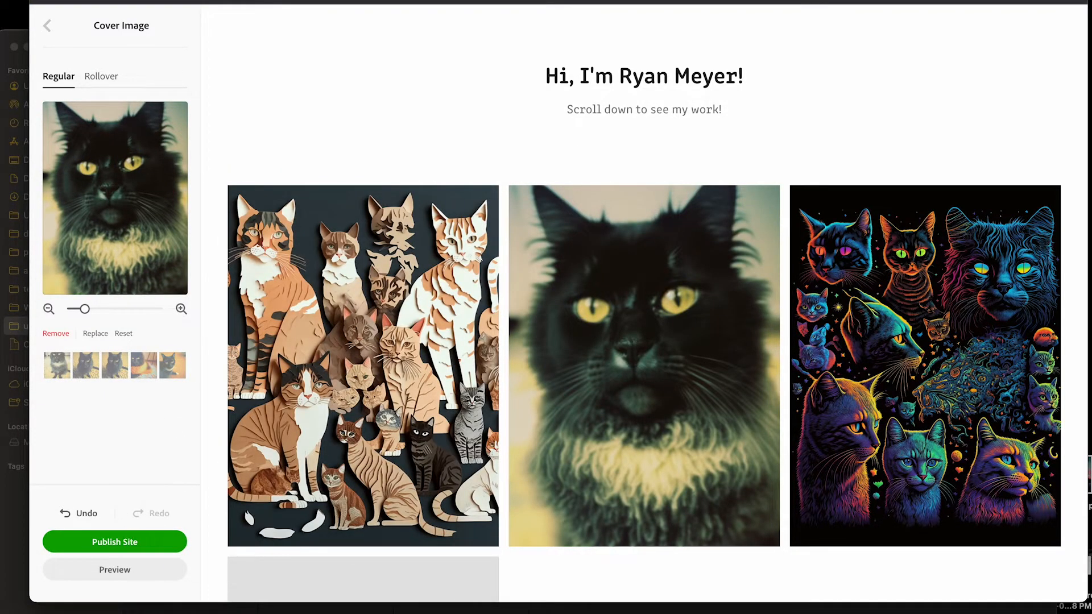
left_click(49, 30)
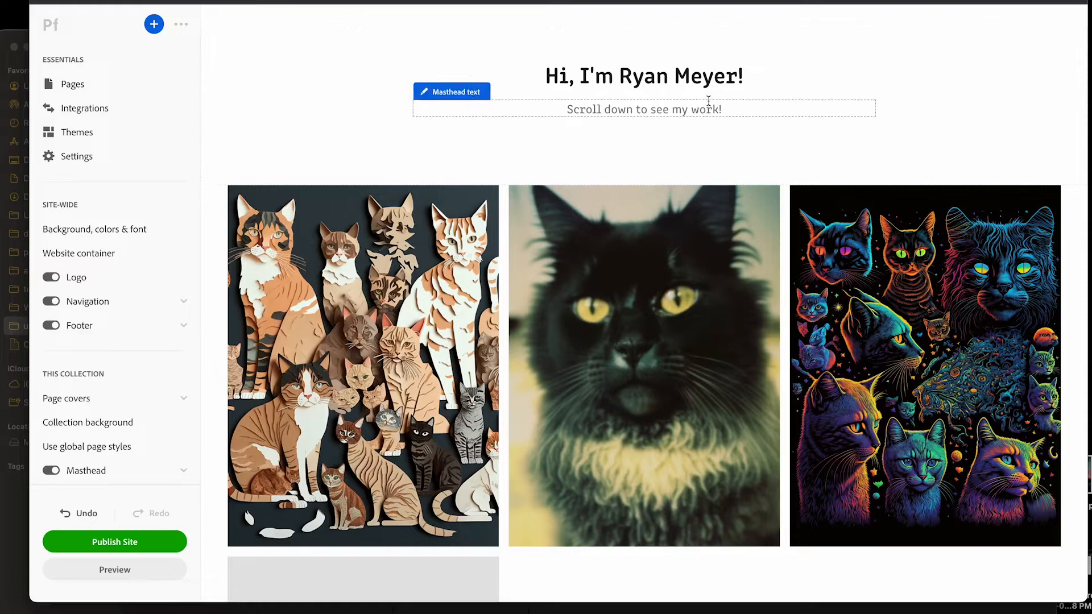
Turn off the masthead title in the Work collection's masthead settings
scroll(626, 125, "up", 1)
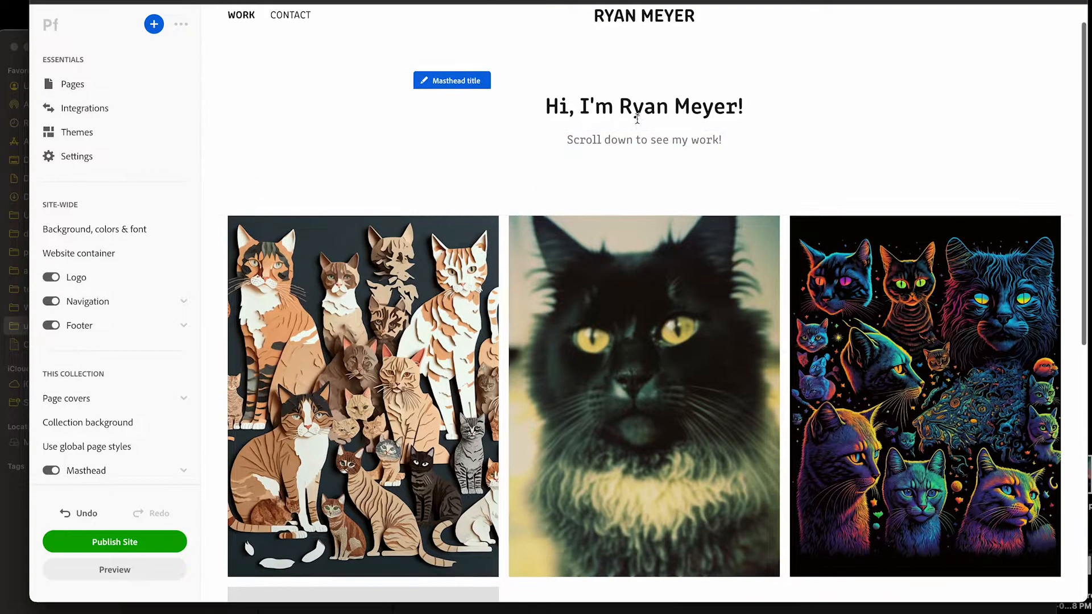
scroll(696, 142, "up", 1)
left_click(691, 129)
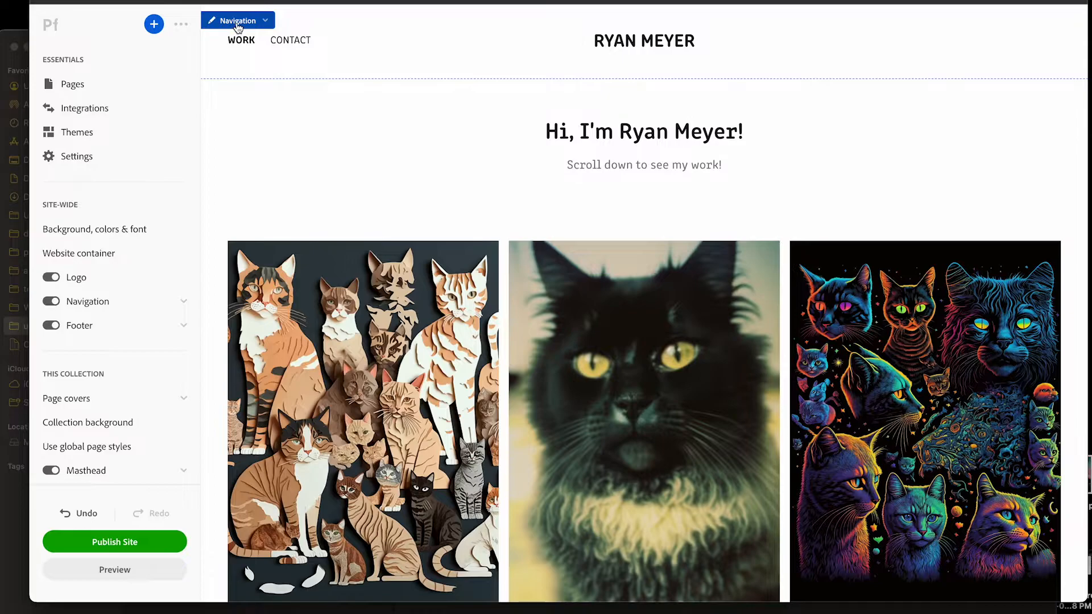
scroll(135, 283, "down", 3)
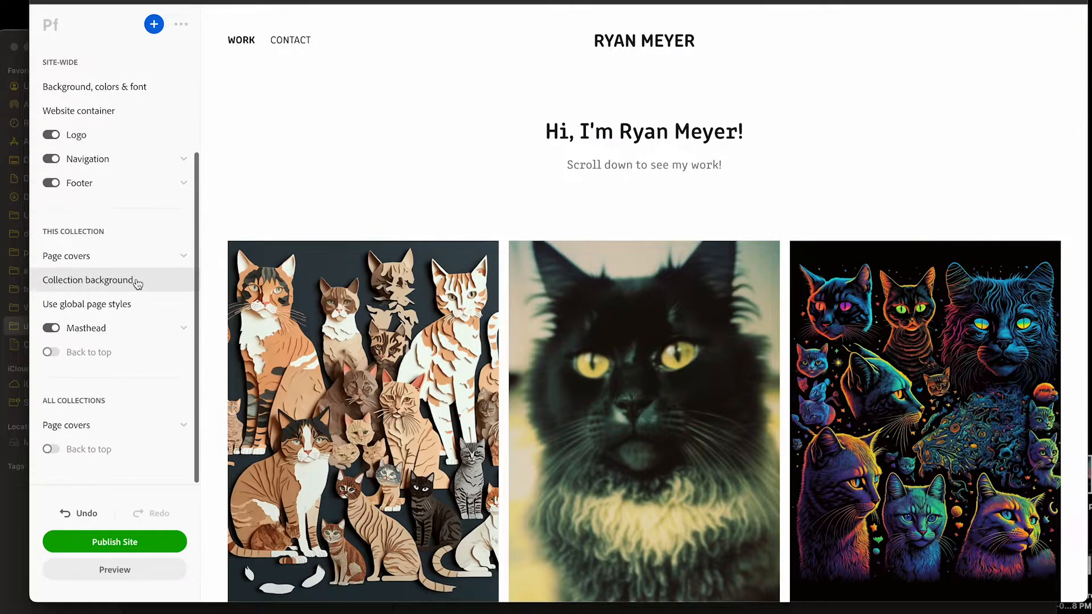
left_click(141, 328)
scroll(114, 239, "down", 3)
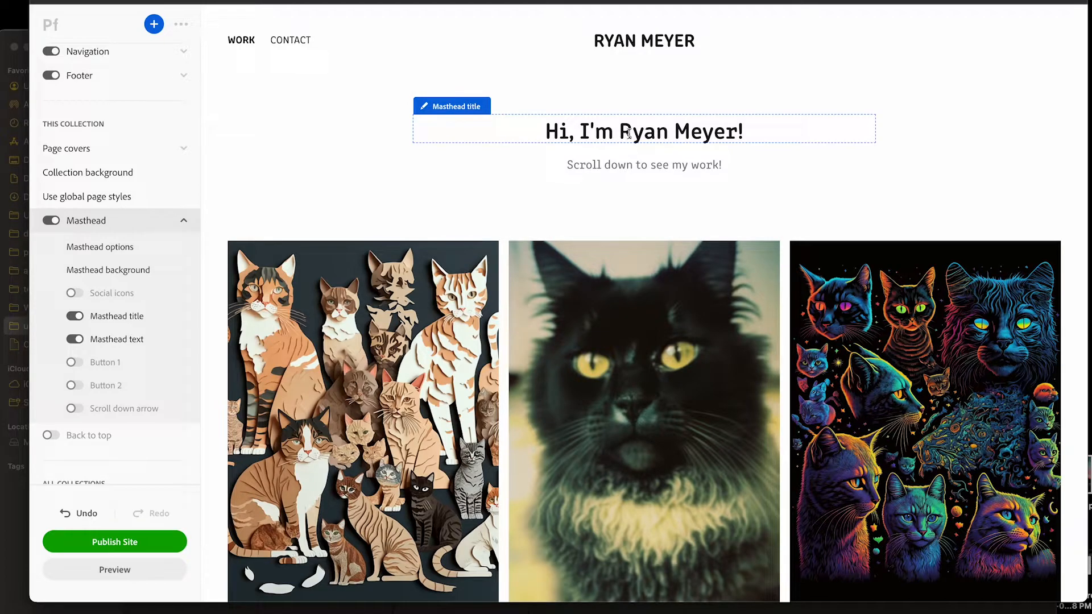
left_click(76, 316)
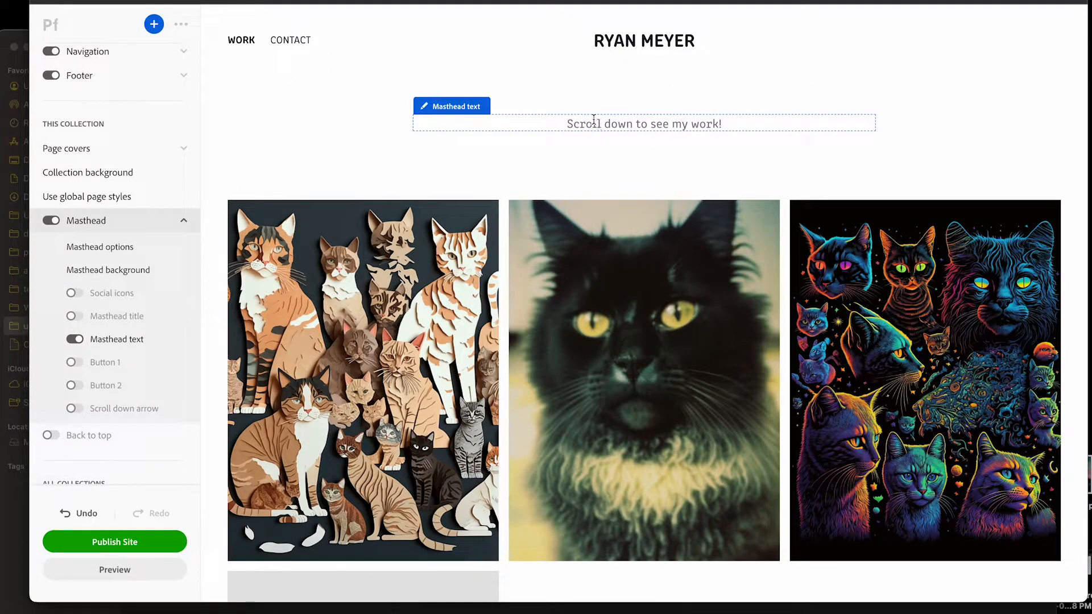
Replace the masthead text with "Click on an image to see more."
triple_click(755, 125)
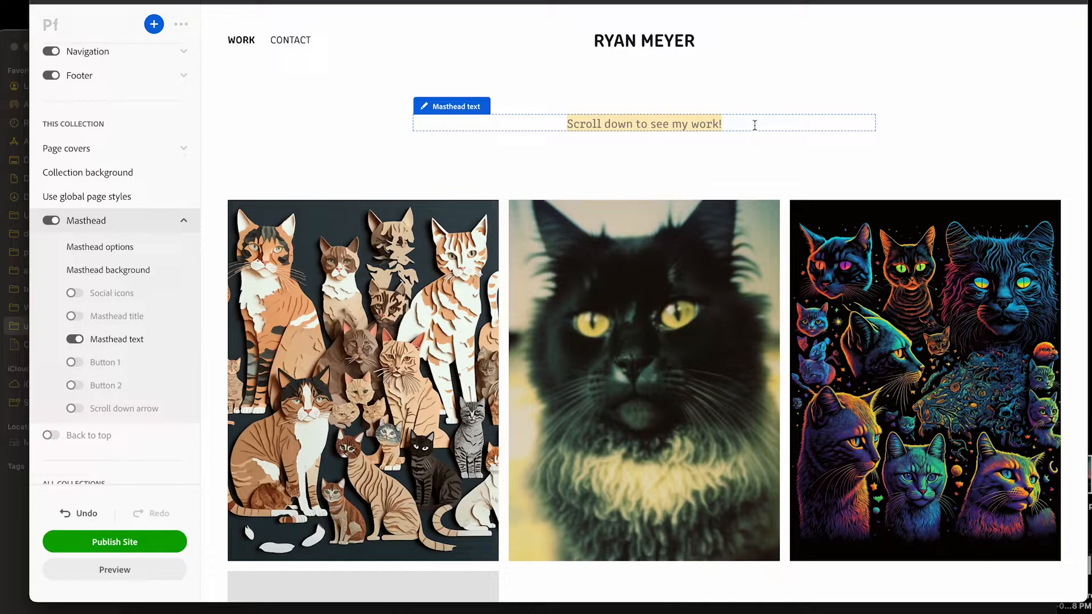
key("BackSpace")
type("Click on an")
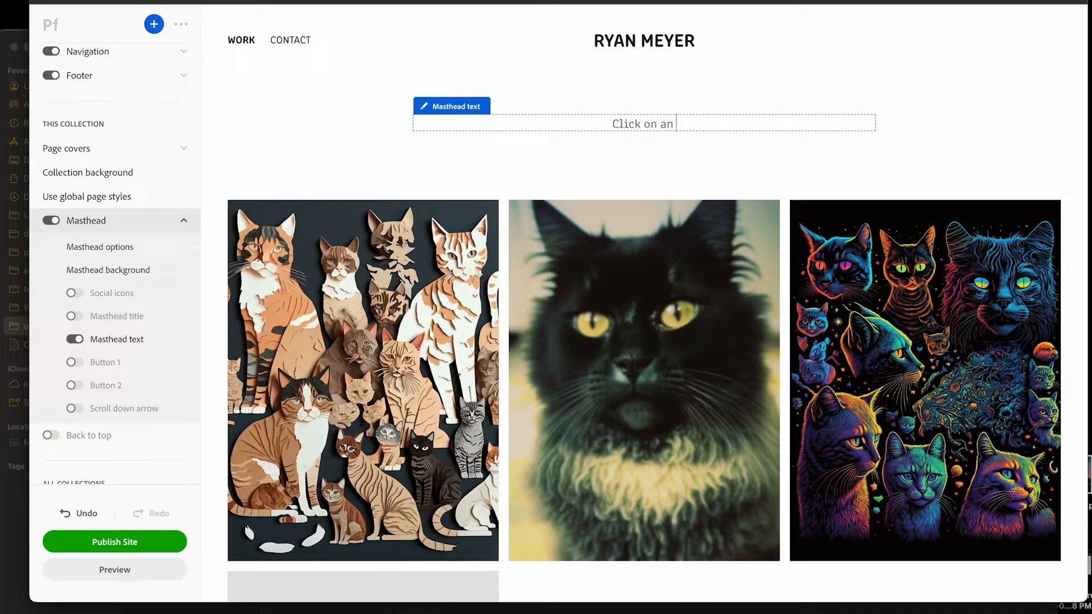
type(" image to see more.")
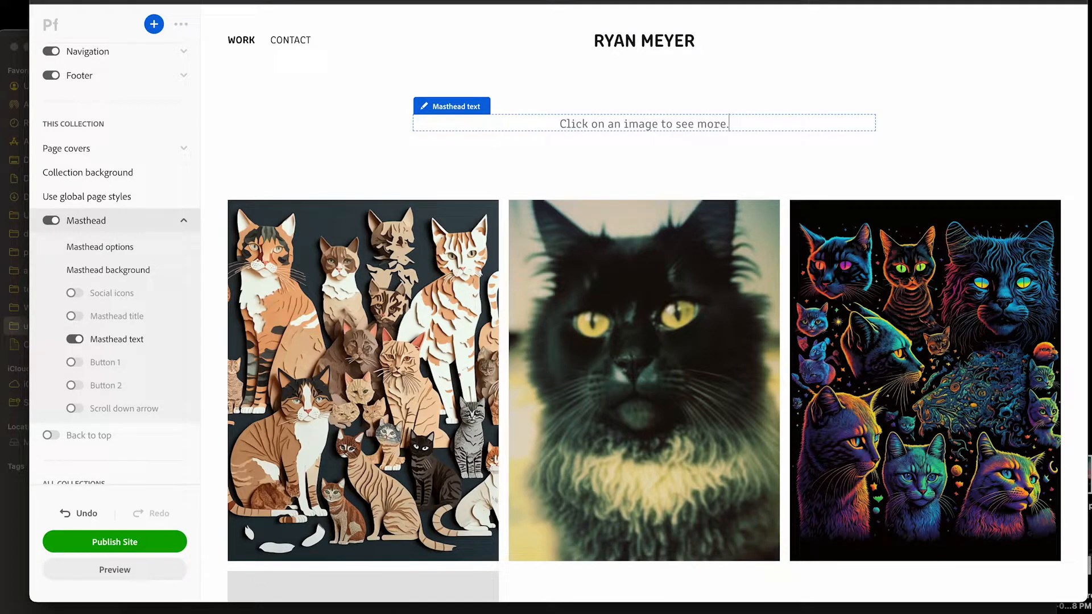
left_click(327, 108)
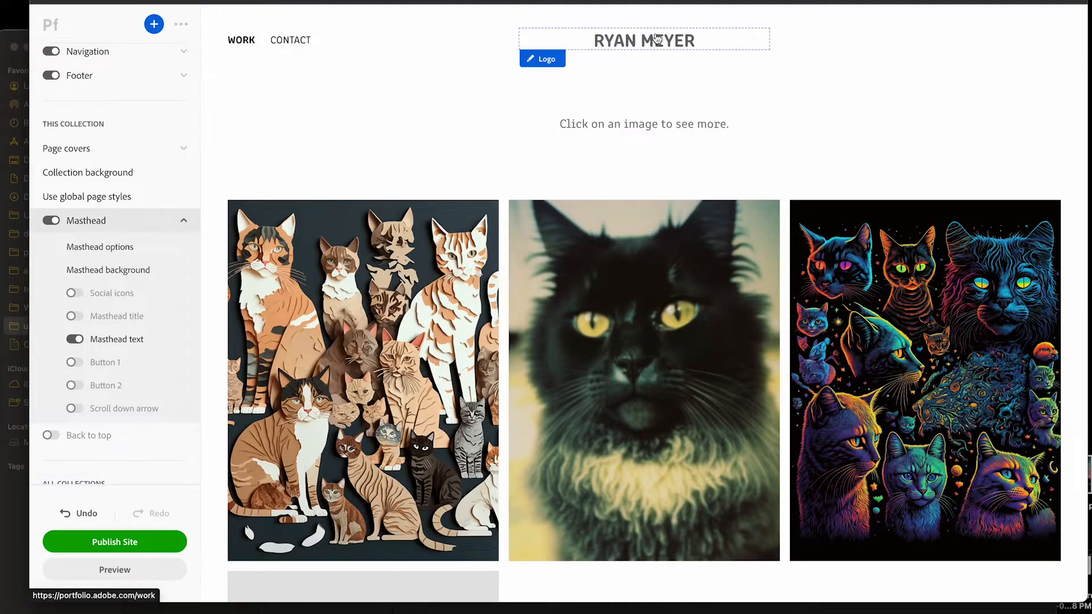
Change the site name logo's font to Helvetica and enlarge its text to size 45
left_click(546, 59)
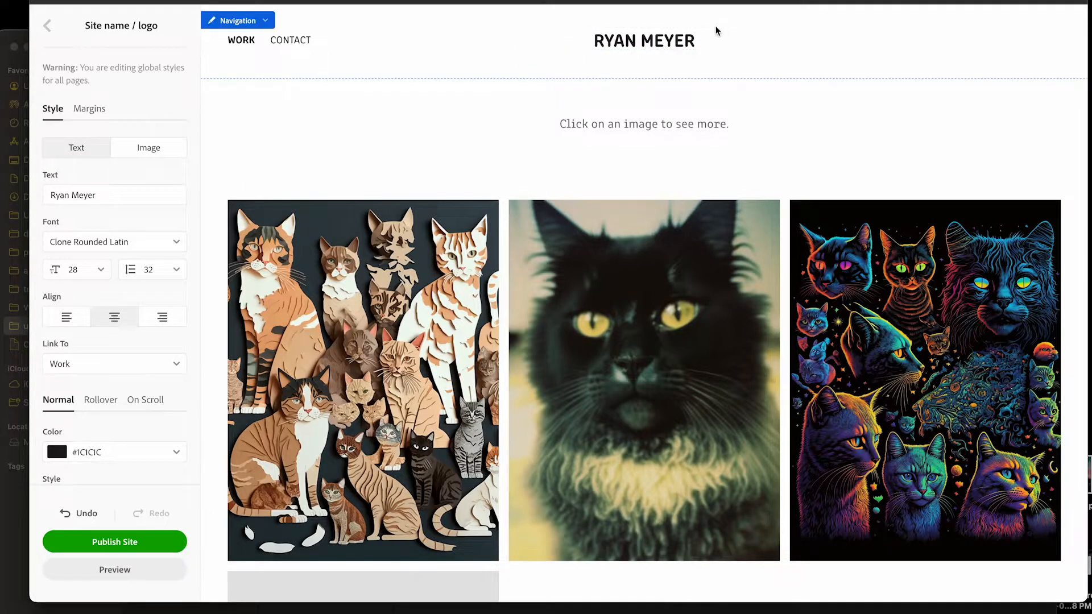
left_click(170, 241)
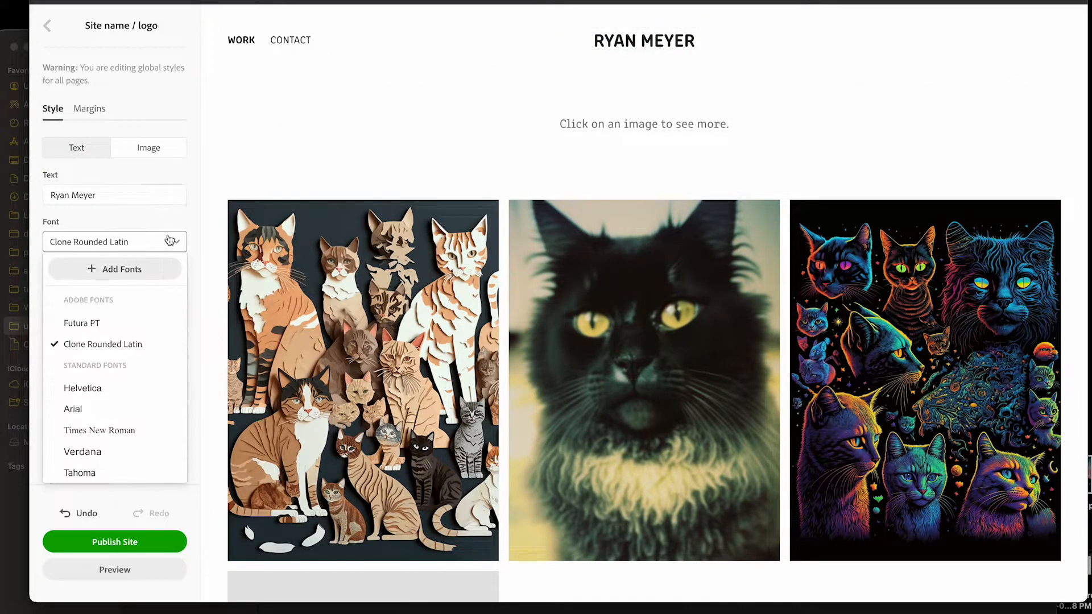
left_click(141, 392)
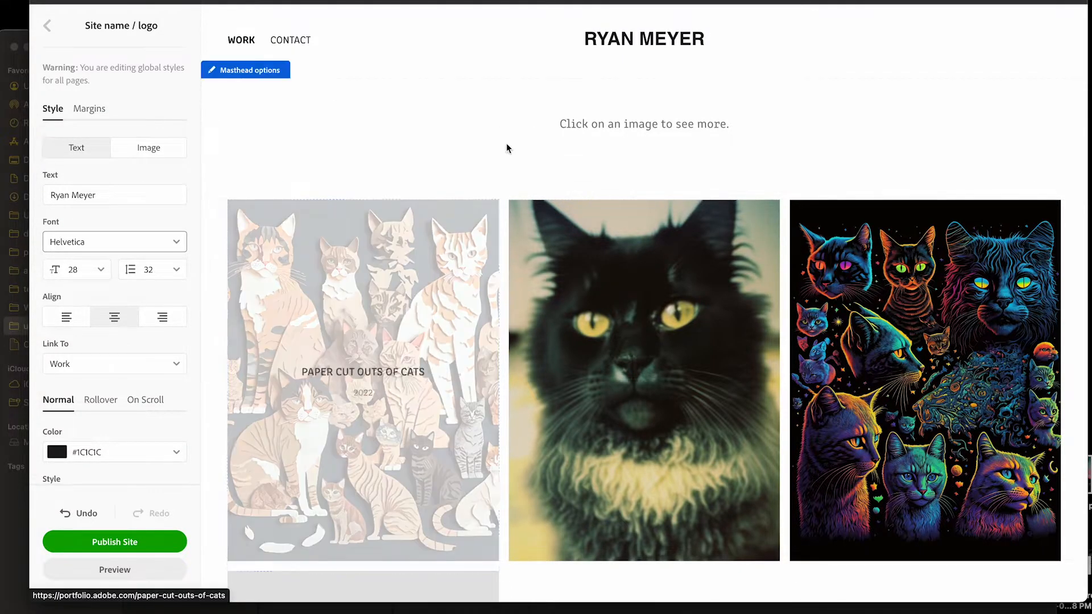
left_click(107, 269)
scroll(78, 392, "down", 3)
scroll(79, 396, "down", 5)
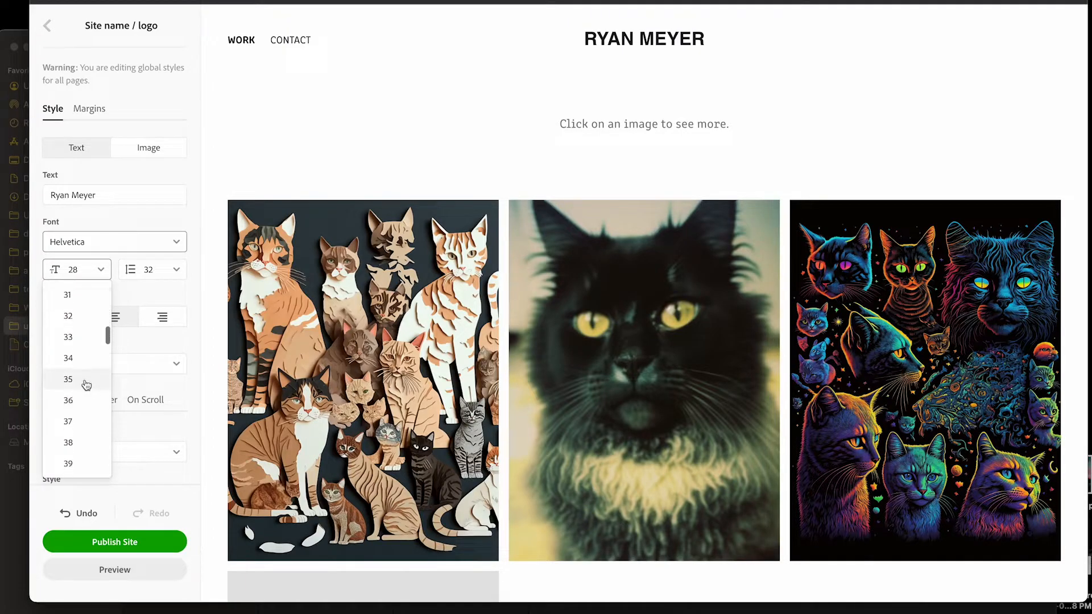
left_click(86, 383)
scroll(86, 383, "down", 1)
left_click(98, 239)
scroll(85, 346, "down", 5)
scroll(84, 346, "down", 5)
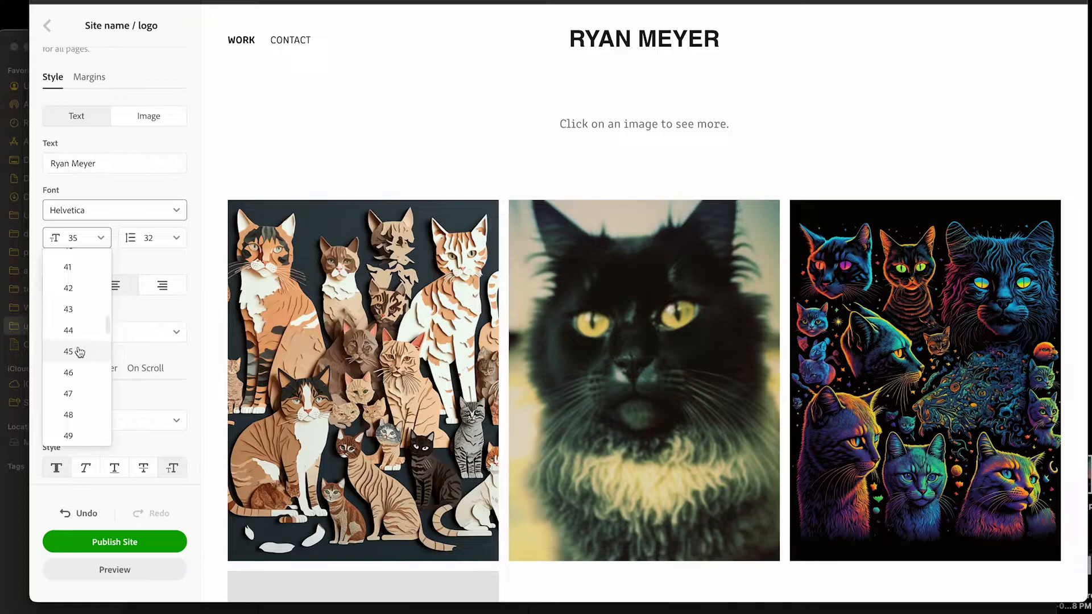
left_click(78, 347)
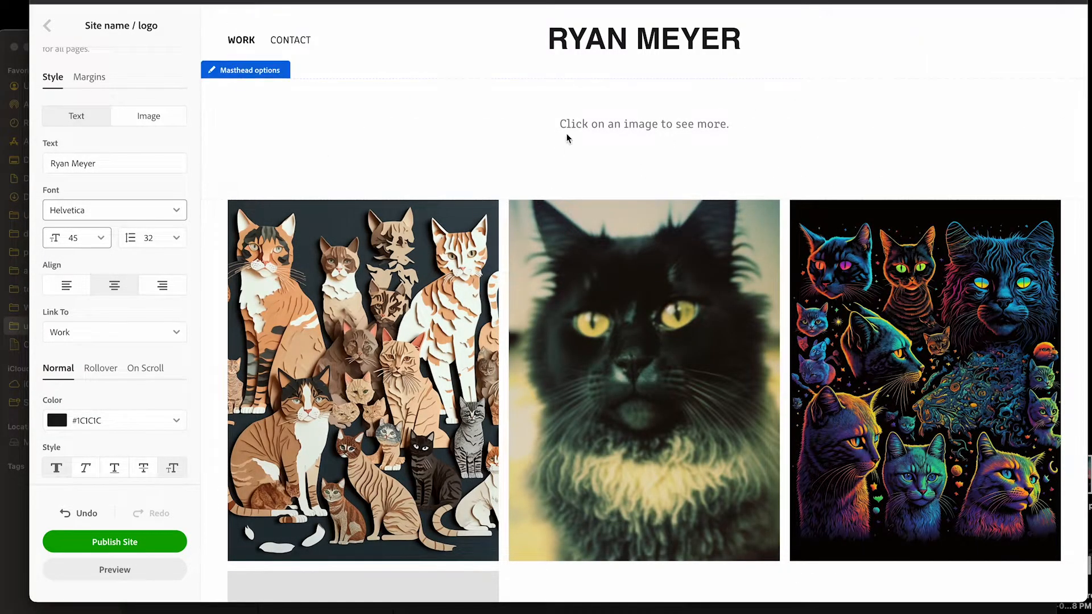
Replace the footer text with "All images copyrighted" followed by the site owner's full name
scroll(364, 94, "down", 8)
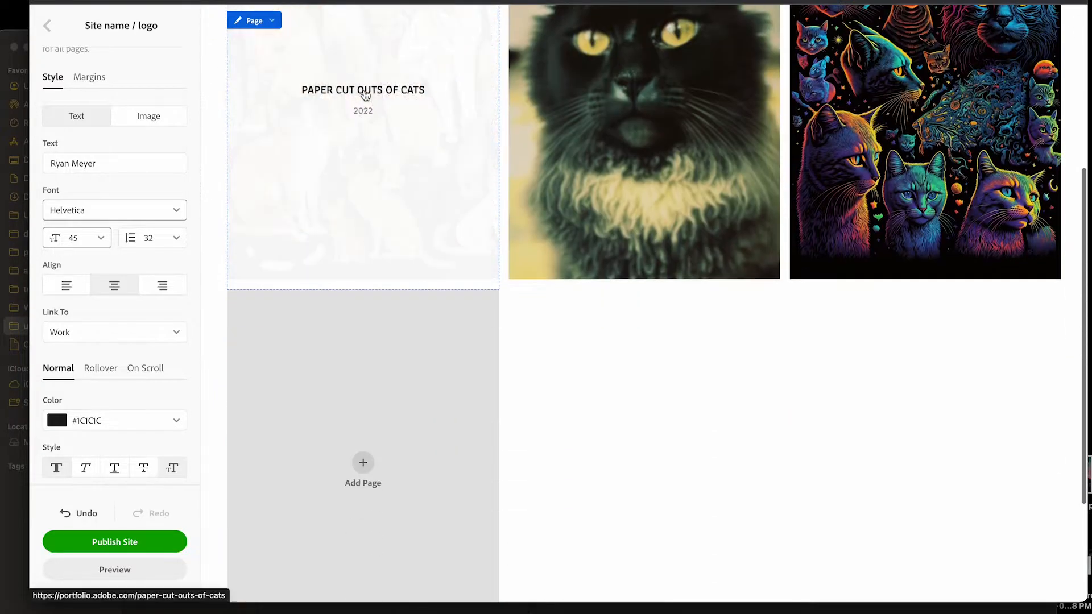
scroll(366, 97, "up", 5)
scroll(365, 98, "down", 5)
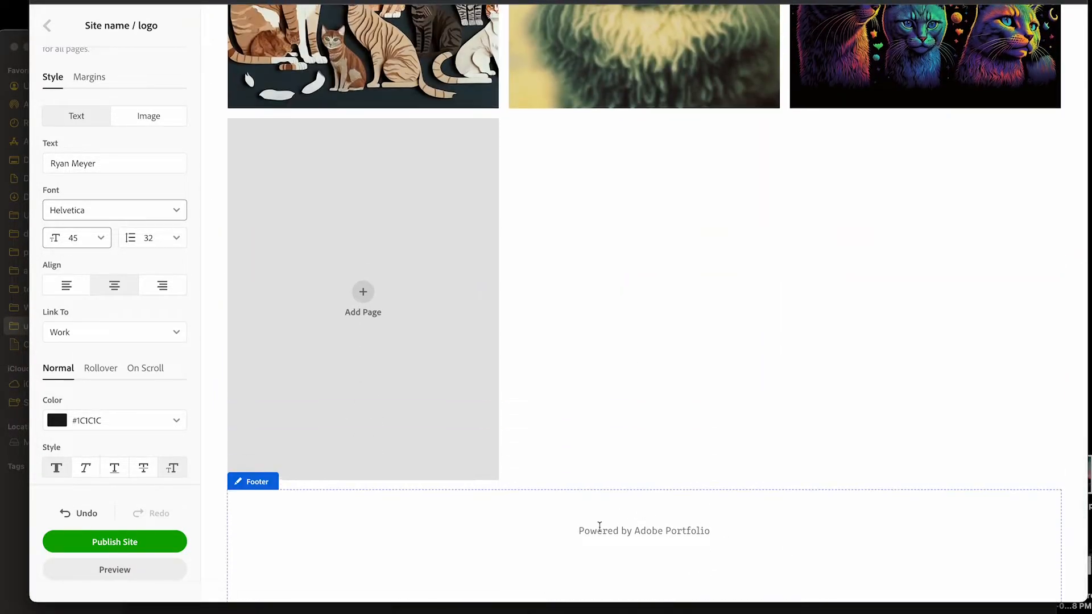
left_click(648, 534)
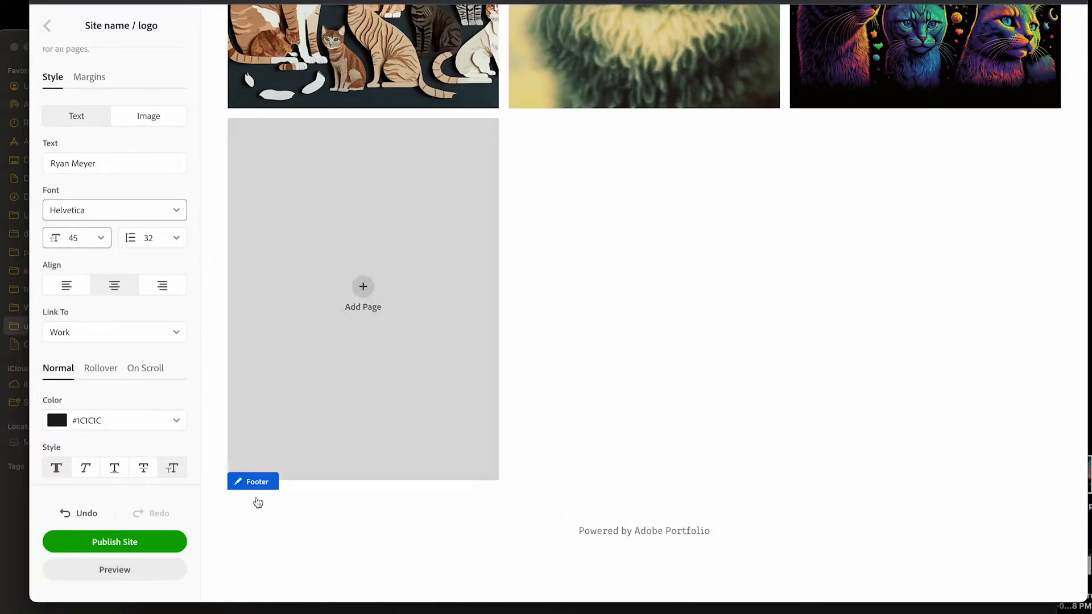
left_click(262, 477)
left_click(787, 236)
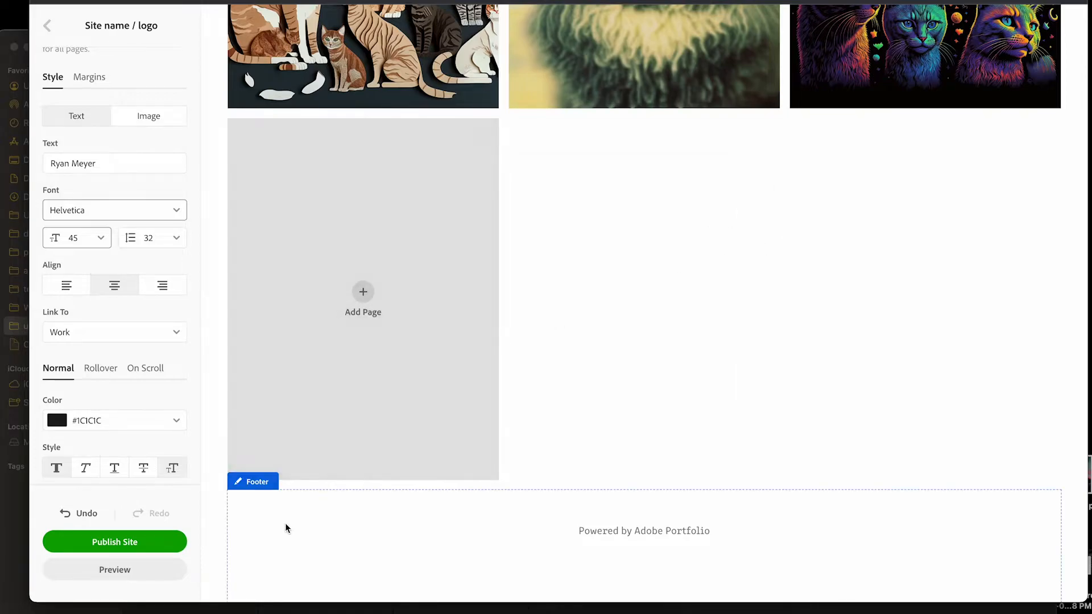
left_click(256, 483)
left_click_drag(143, 188, 26, 124)
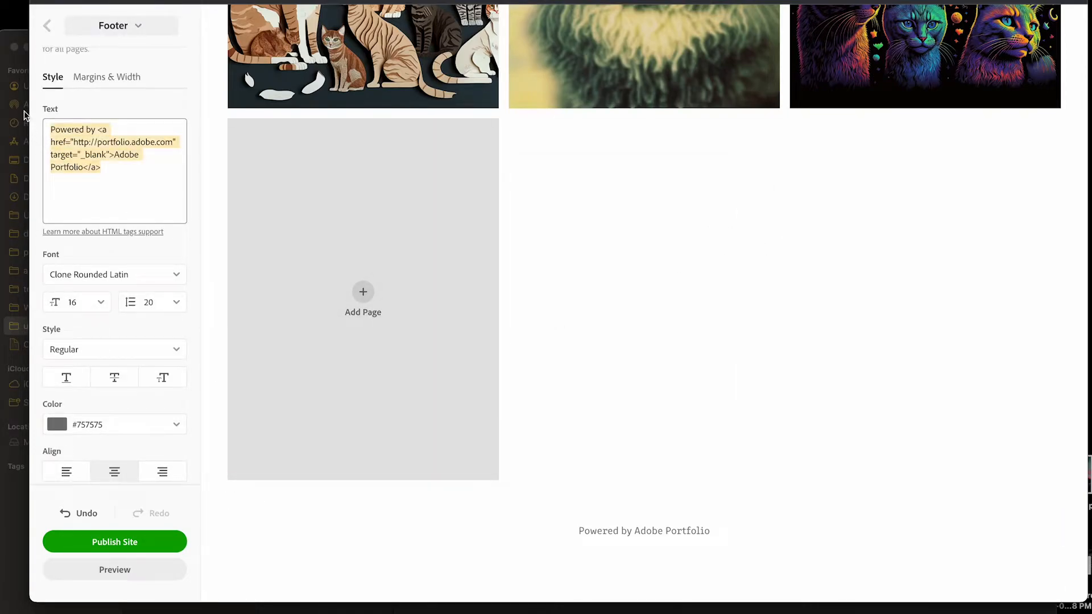
type("Al")
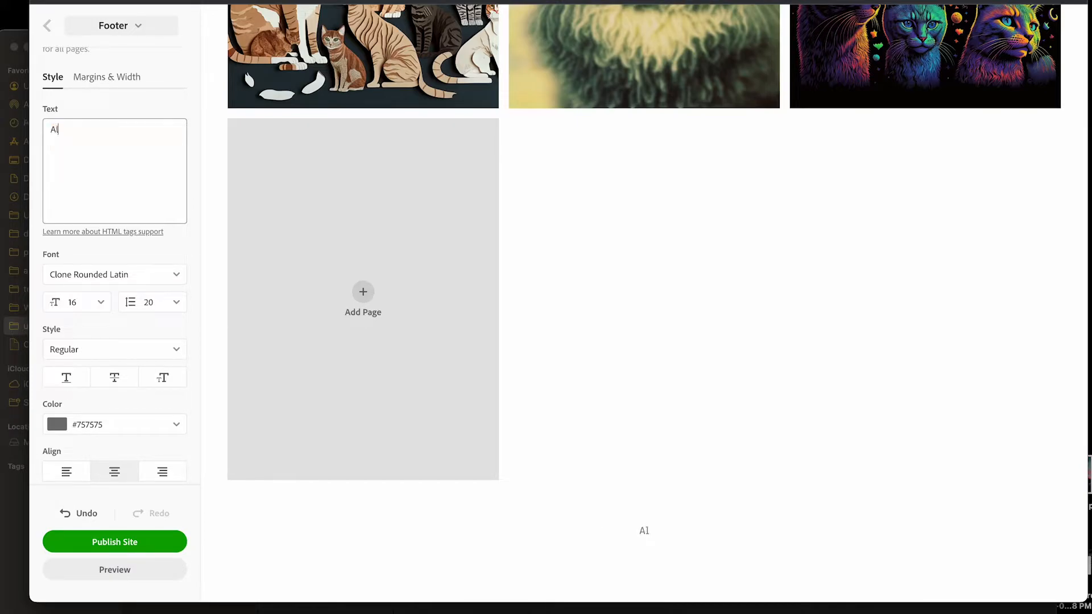
type("l images copyright")
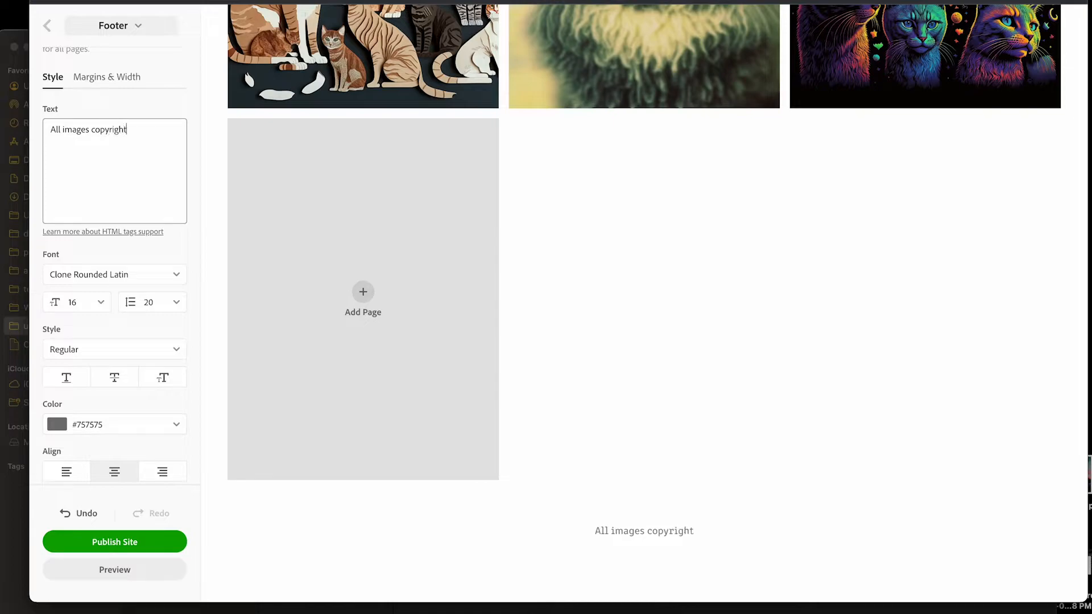
type("ed Ryan Meyer")
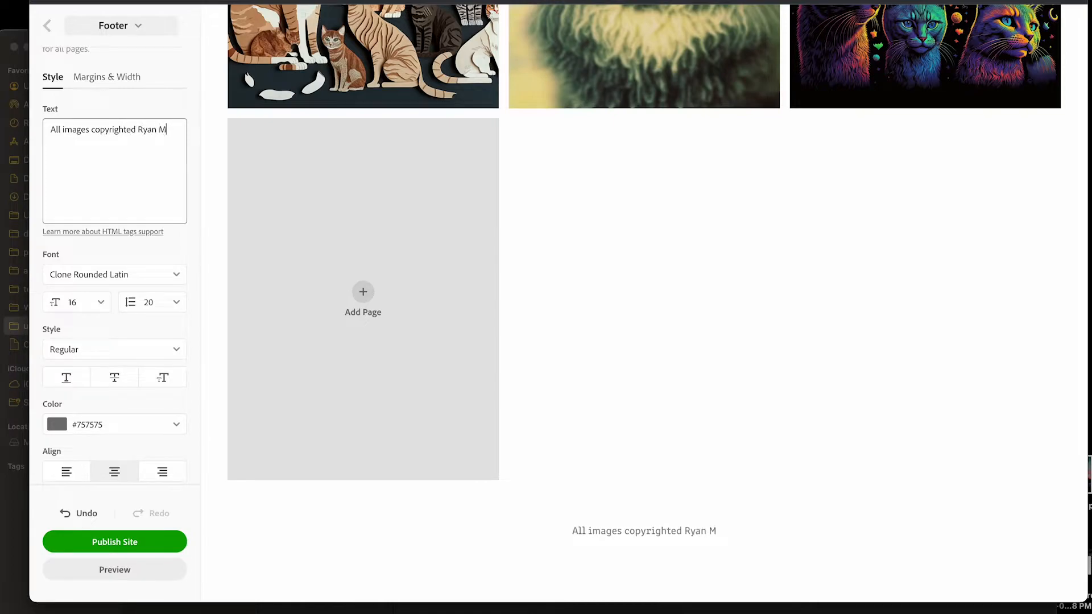
left_click(47, 25)
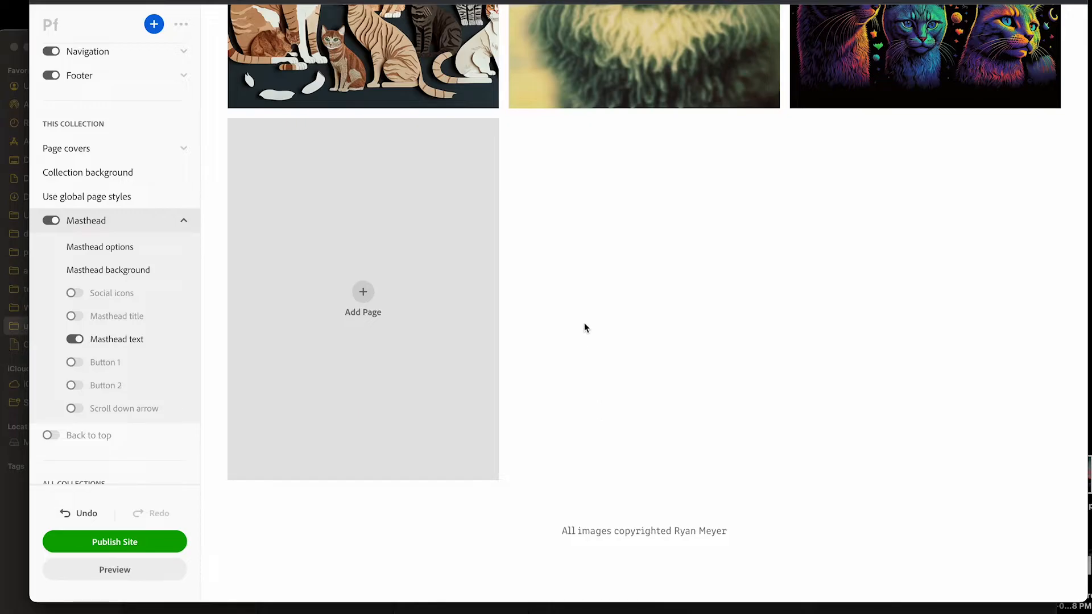
Review the homepage from header to footer and look through the masthead and collection settings
scroll(585, 322, "up", 8)
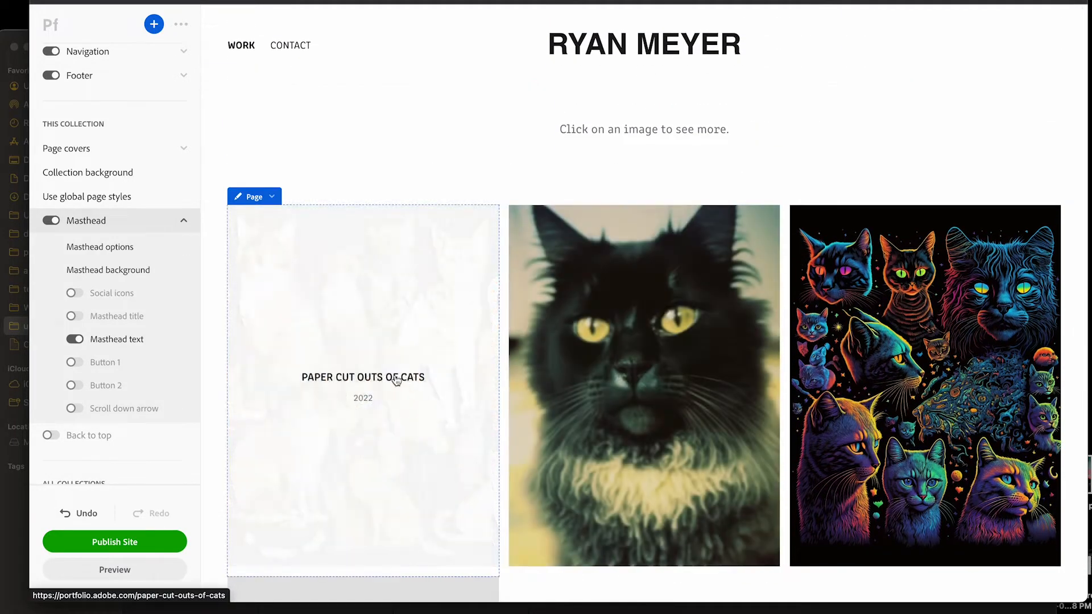
scroll(207, 332, "down", 2)
scroll(206, 332, "down", 10)
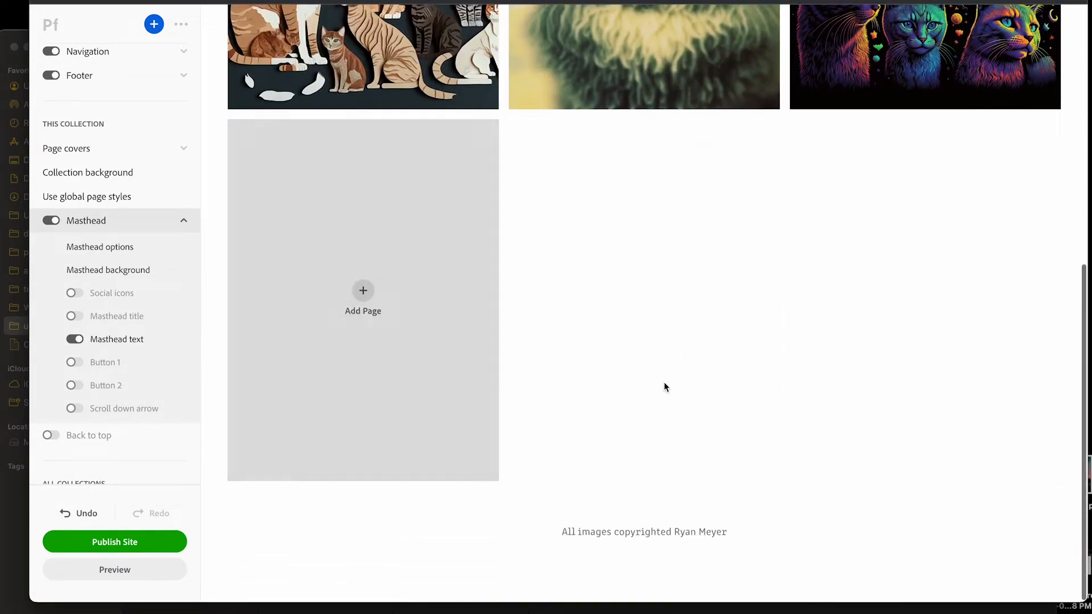
scroll(121, 178, "down", 1)
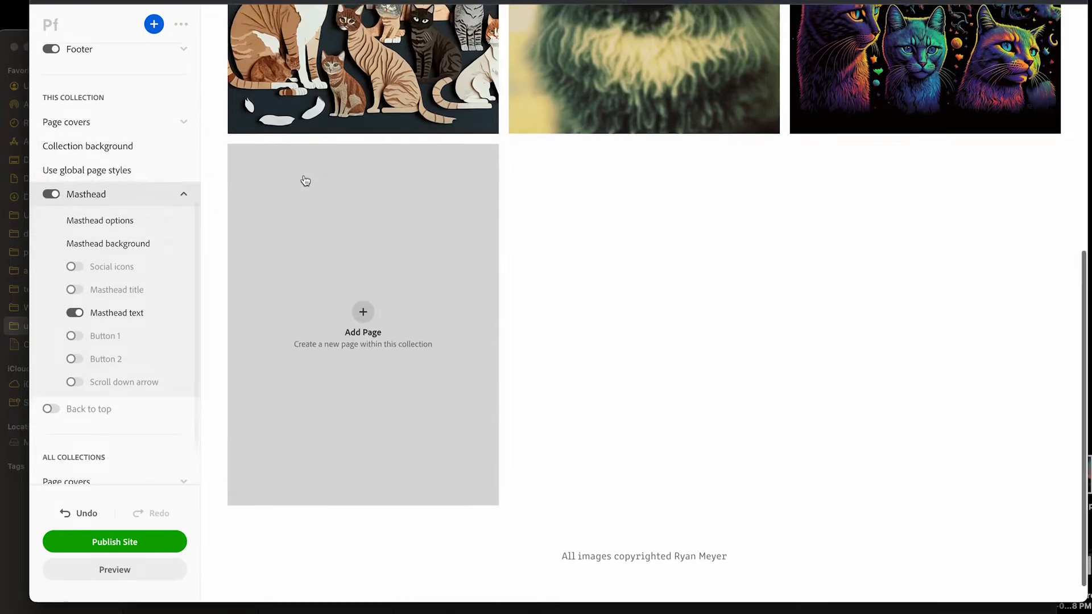
scroll(197, 192, "down", 2)
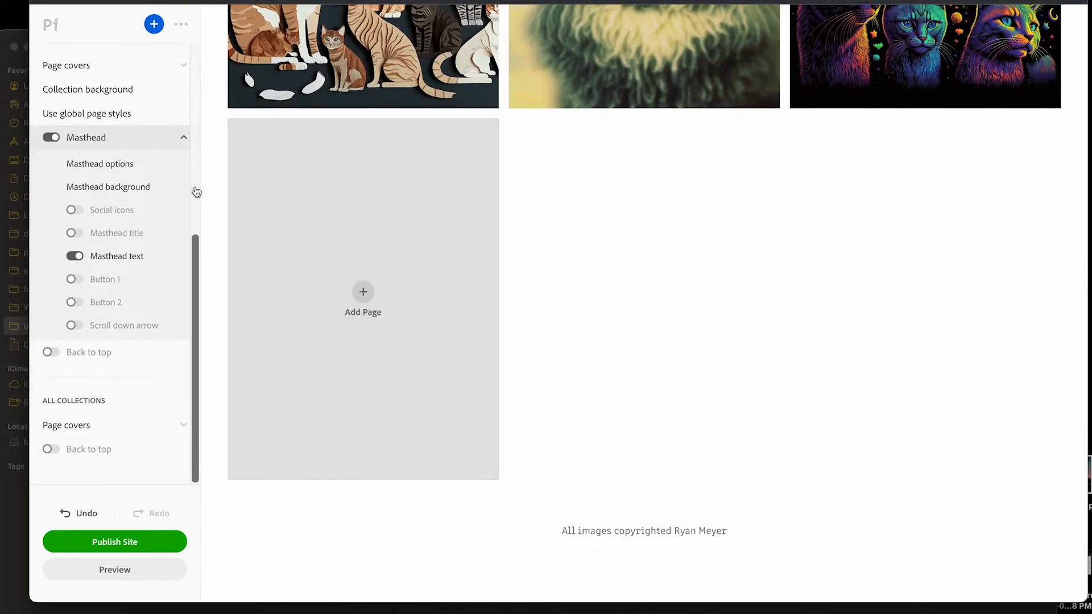
Look through the site-wide navigation settings, including the page title, collection title, link and social icon options
scroll(119, 223, "up", 2)
scroll(119, 223, "up", 5)
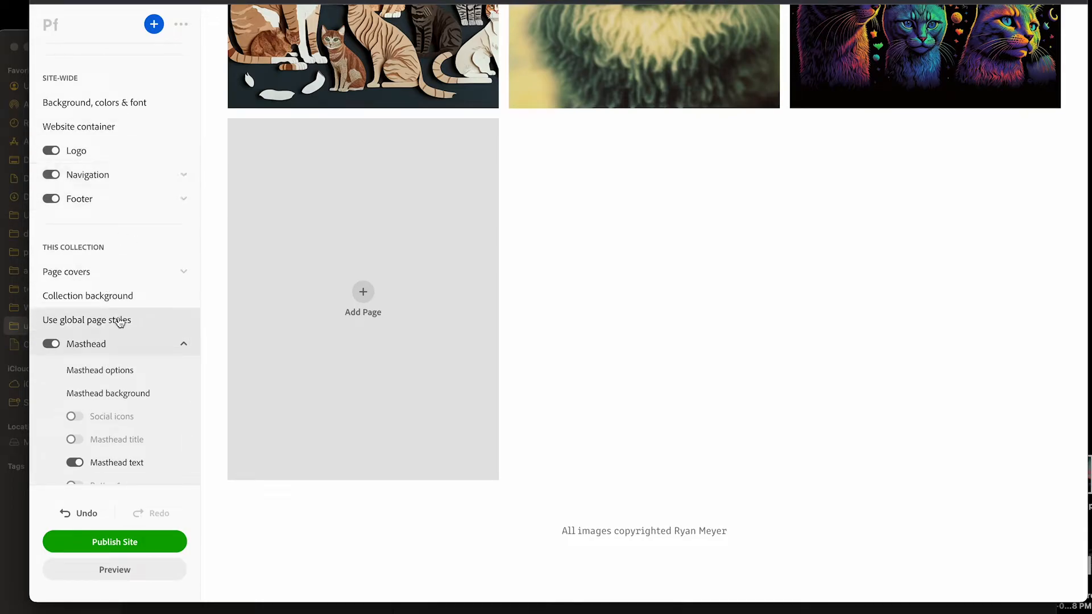
left_click(154, 177)
scroll(250, 216, "up", 8)
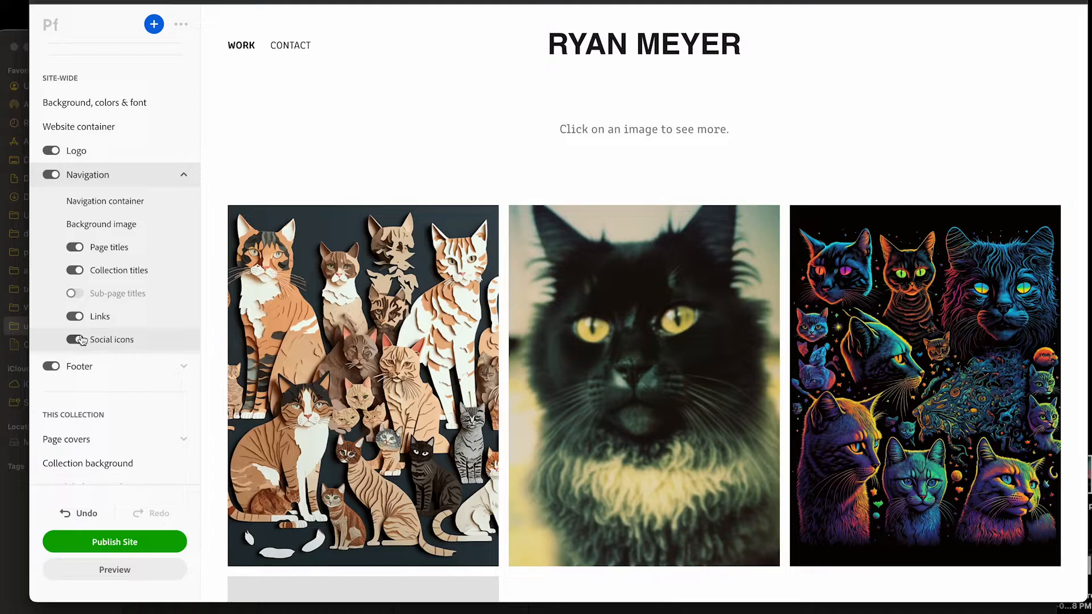
left_click(171, 173)
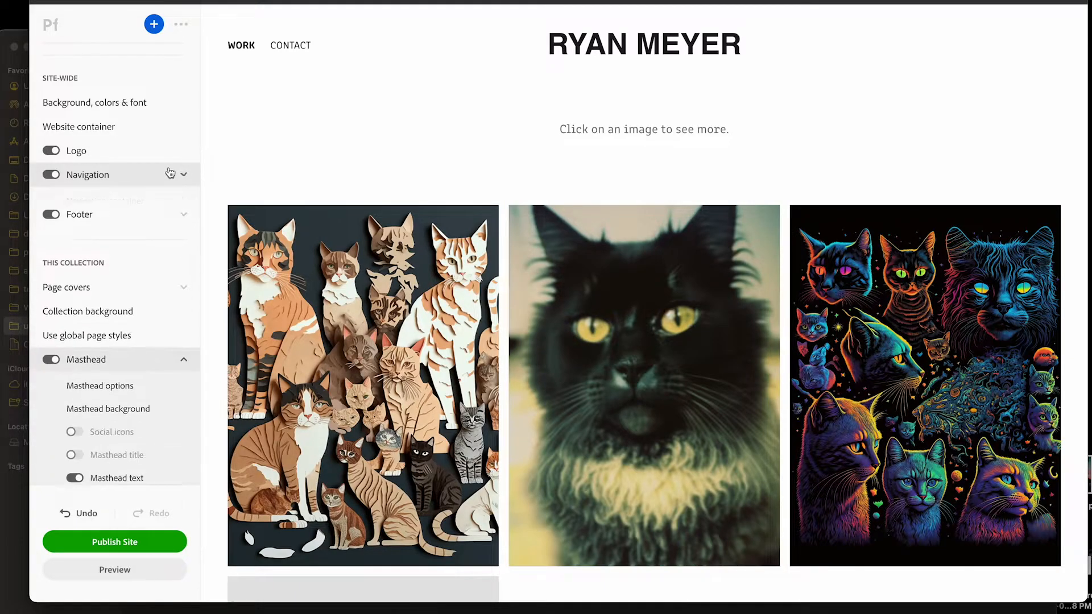
Try the Dark color scheme across the whole site and restore the Light scheme
scroll(127, 165, "up", 2)
left_click(126, 166)
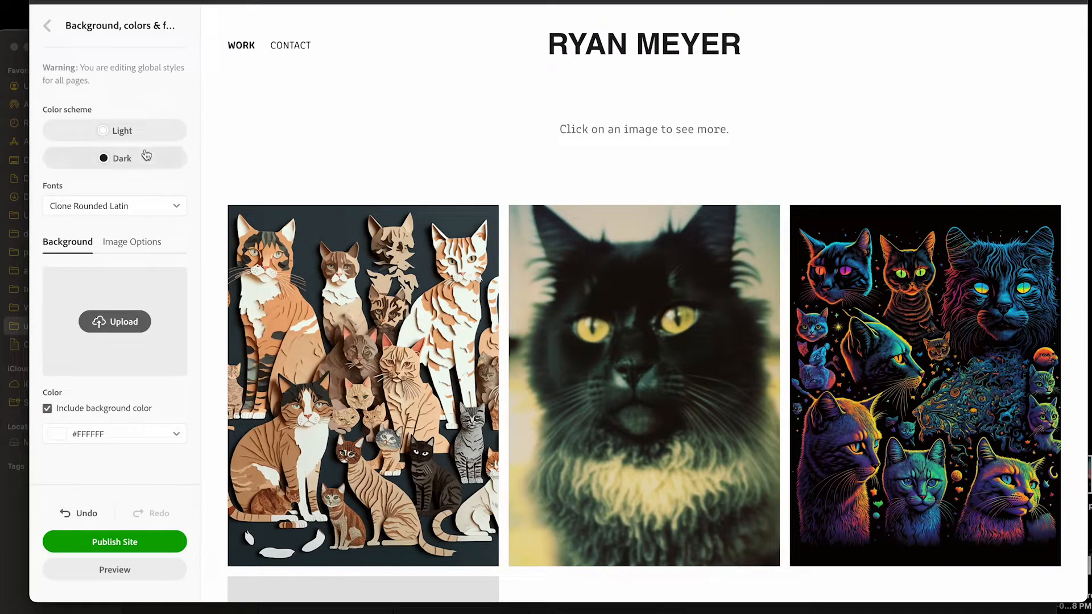
left_click(48, 25)
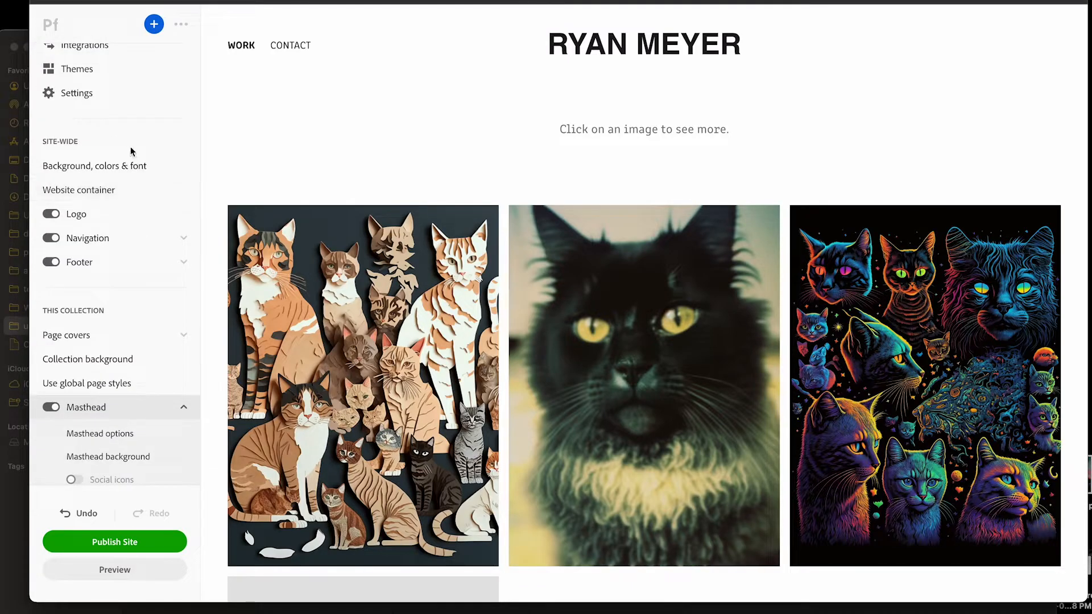
left_click(169, 169)
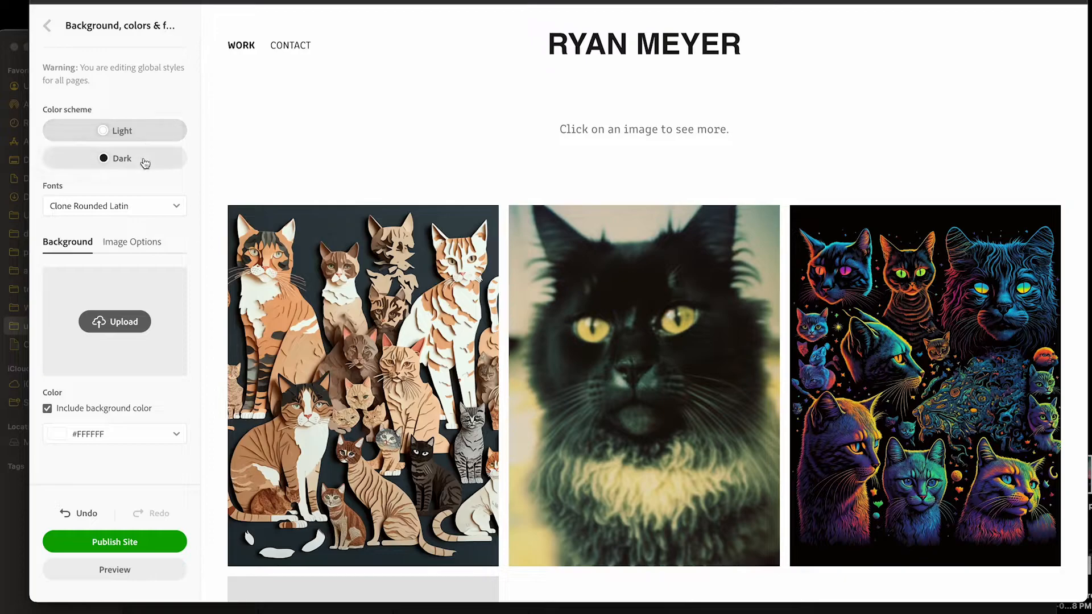
left_click(144, 163)
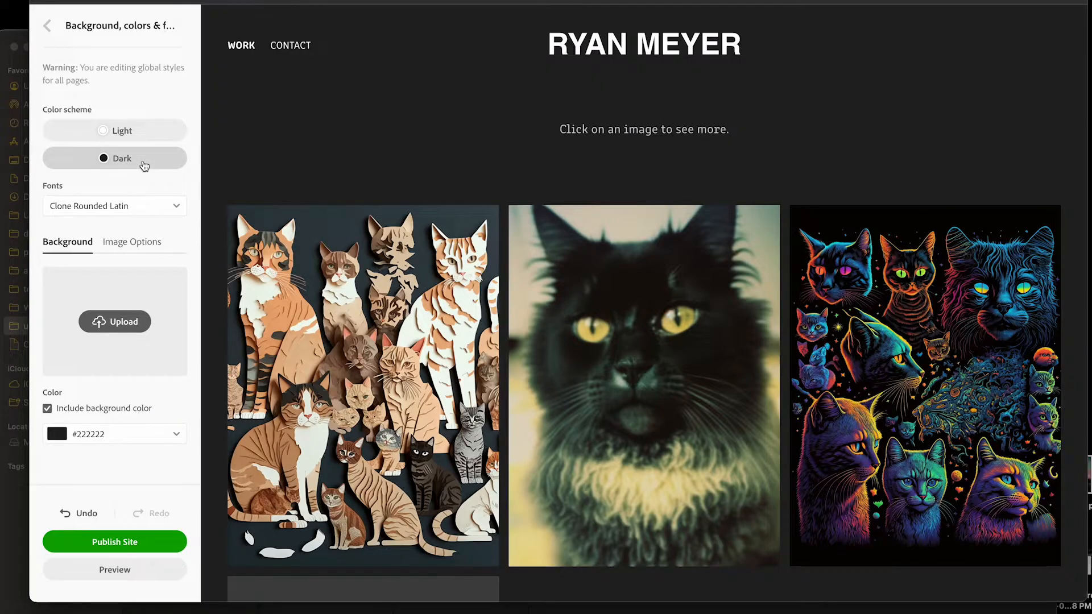
left_click(150, 131)
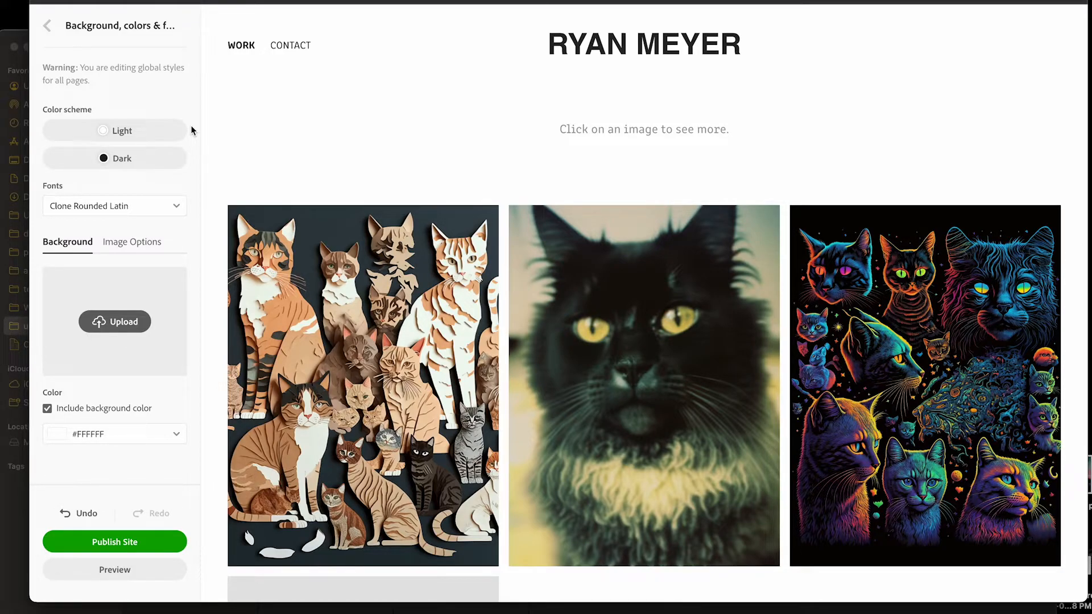
Review the homepage in the Light color scheme, checking the navigation, masthead text and page covers
scroll(359, 111, "down", 2)
scroll(367, 109, "up", 3)
scroll(367, 110, "down", 1)
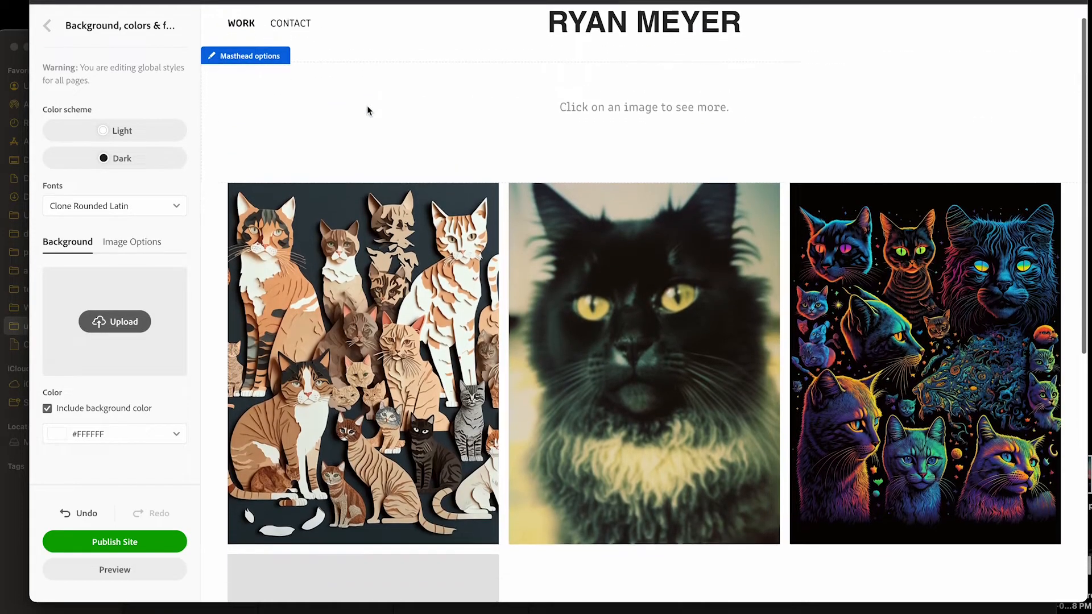
scroll(367, 109, "down", 3)
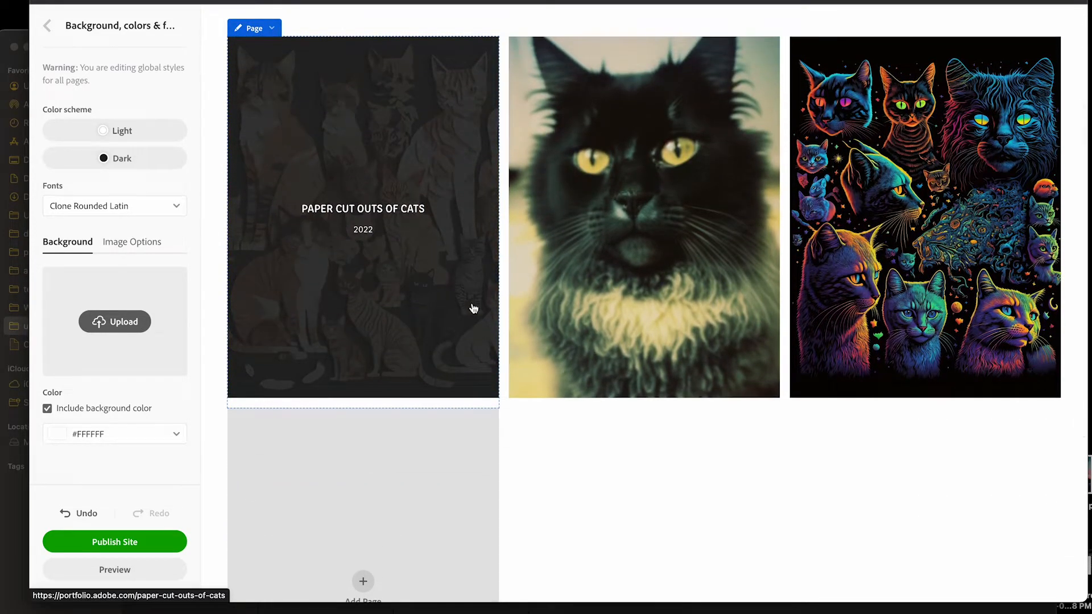
scroll(698, 493, "up", 3)
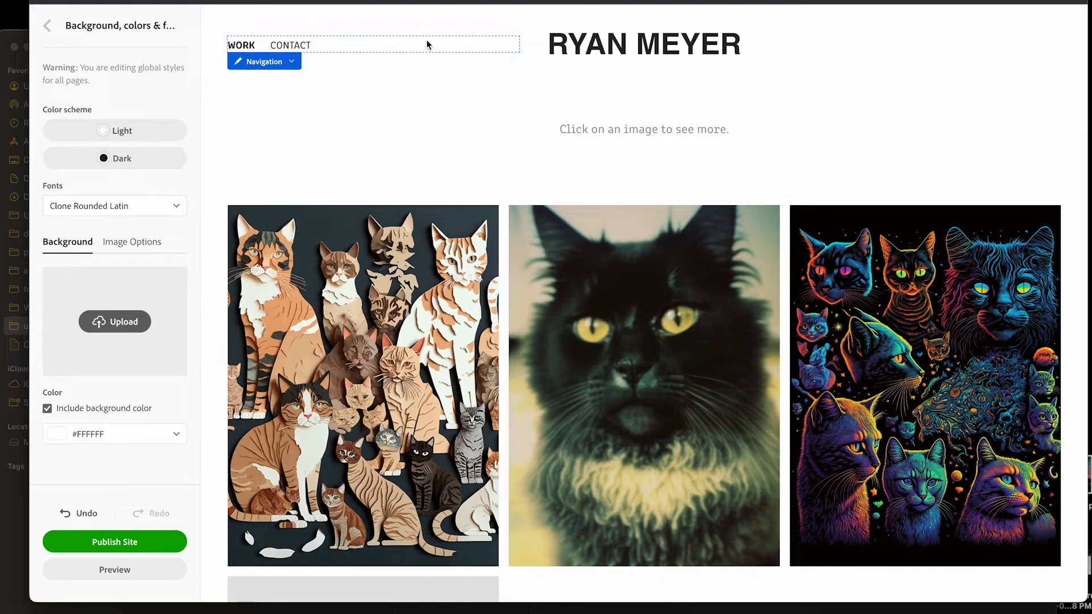
scroll(428, 45, "down", 5)
scroll(428, 44, "up", 5)
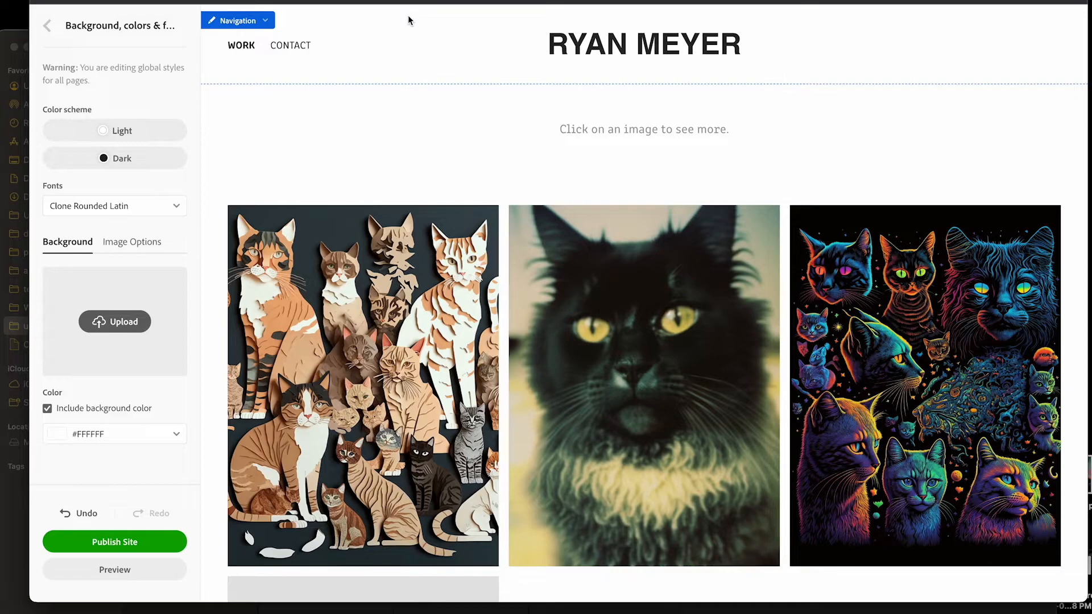
scroll(381, 63, "down", 1)
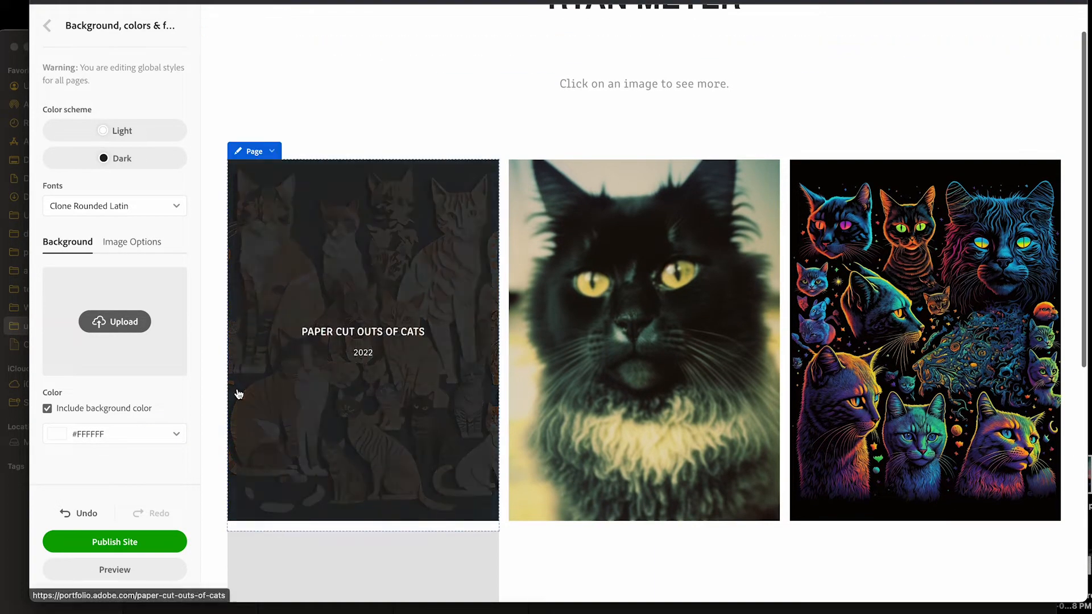
scroll(148, 508, "down", 1)
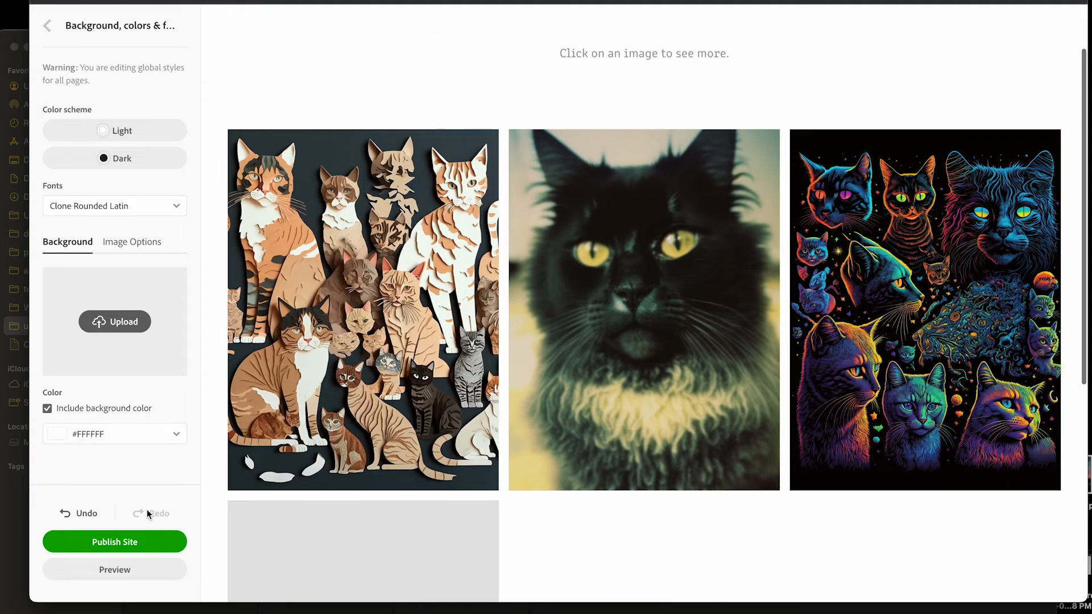
Preview the site at desktop size and check the homepage's header, masthead, cover rollovers and footer
left_click(130, 573)
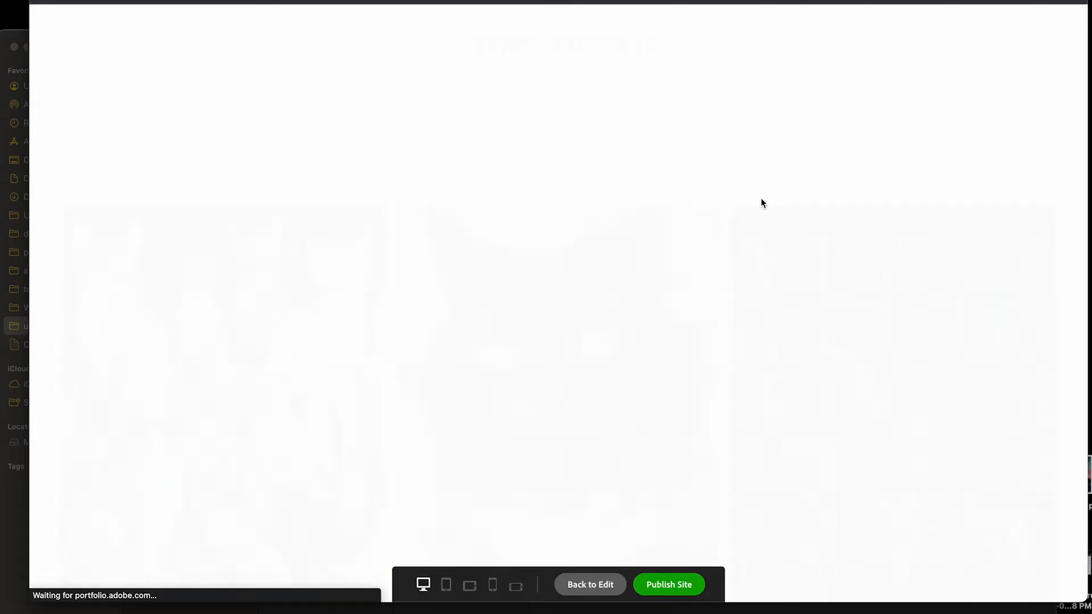
scroll(779, 184, "down", 1)
scroll(779, 182, "up", 1)
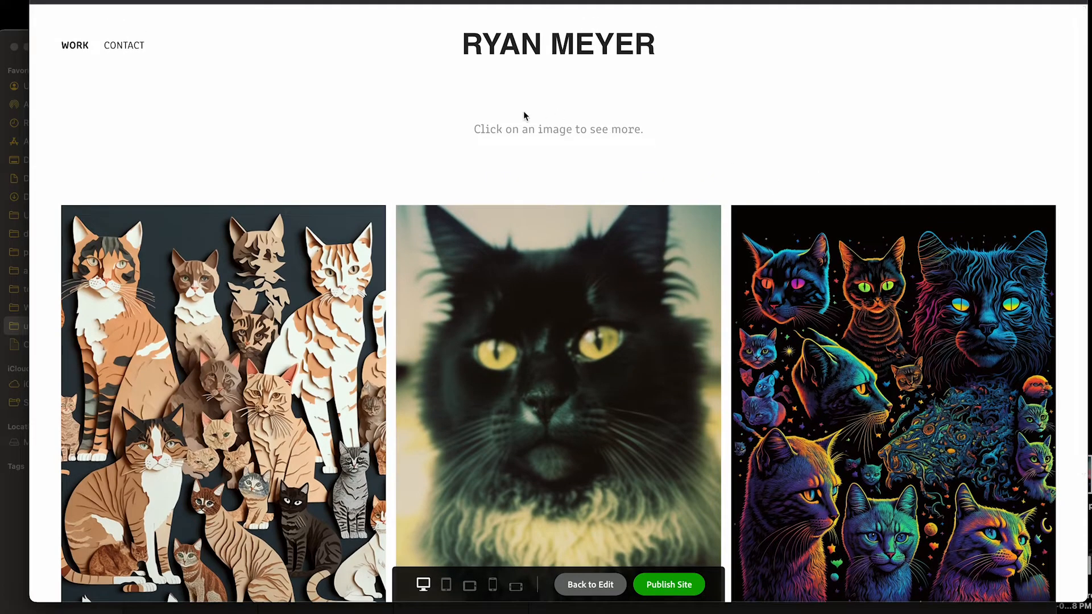
scroll(618, 105, "down", 3)
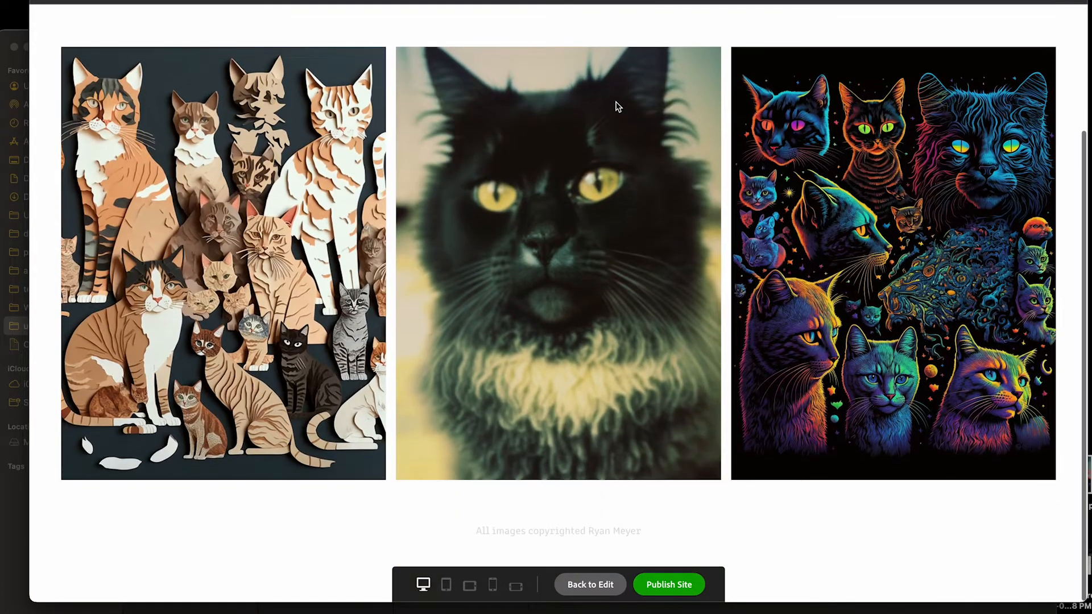
scroll(617, 105, "up", 3)
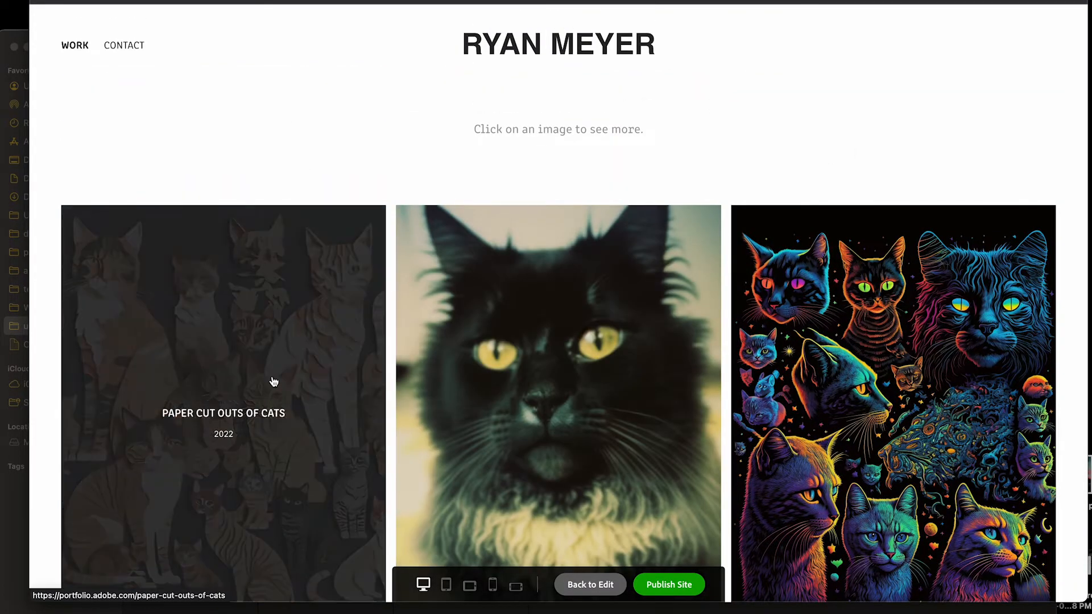
scroll(301, 127, "down", 1)
scroll(300, 127, "up", 1)
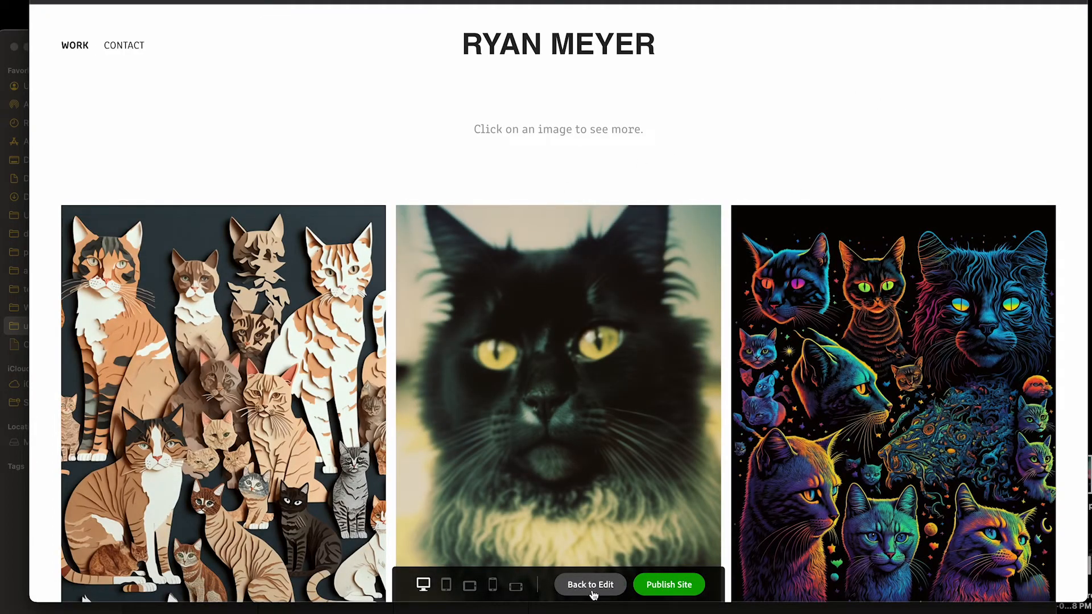
Return from the preview to the editor and publish the portfolio site
left_click(592, 592)
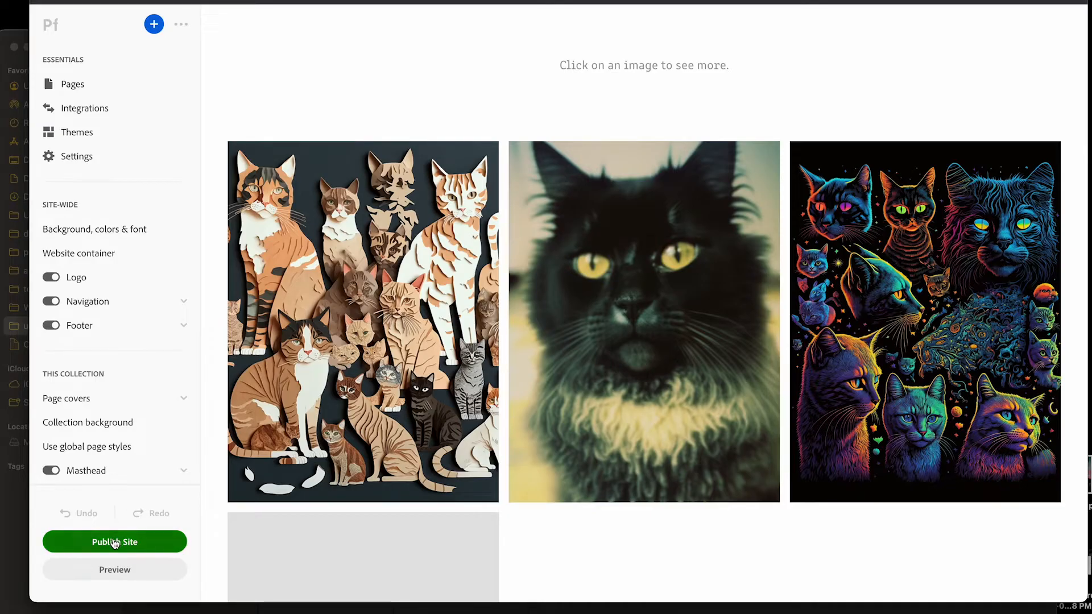
left_click(112, 541)
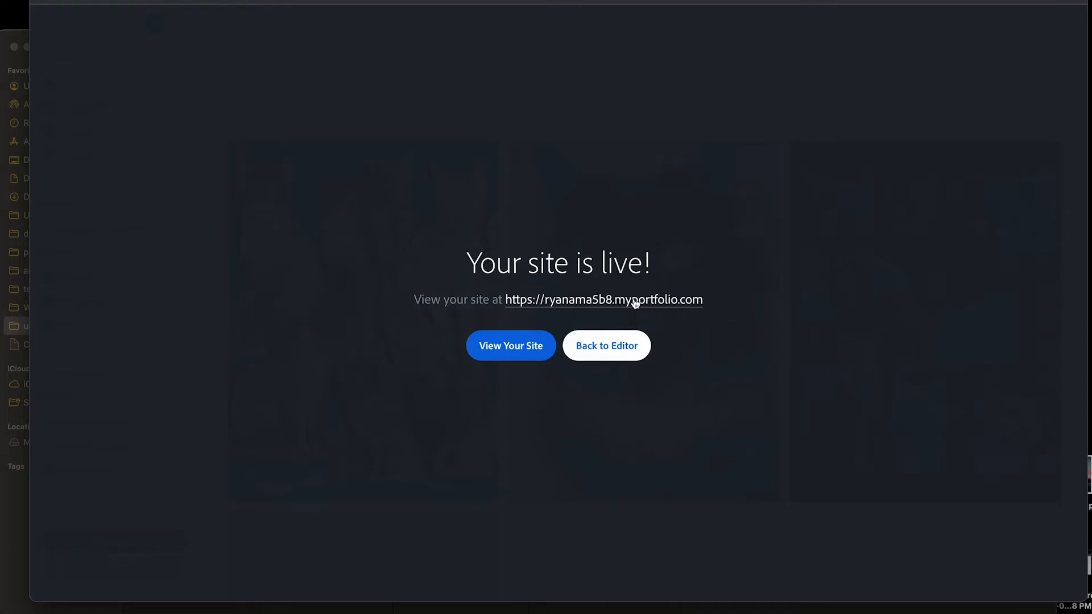
View the Contact page in the editor and look over its header and contact form
left_click(498, 84)
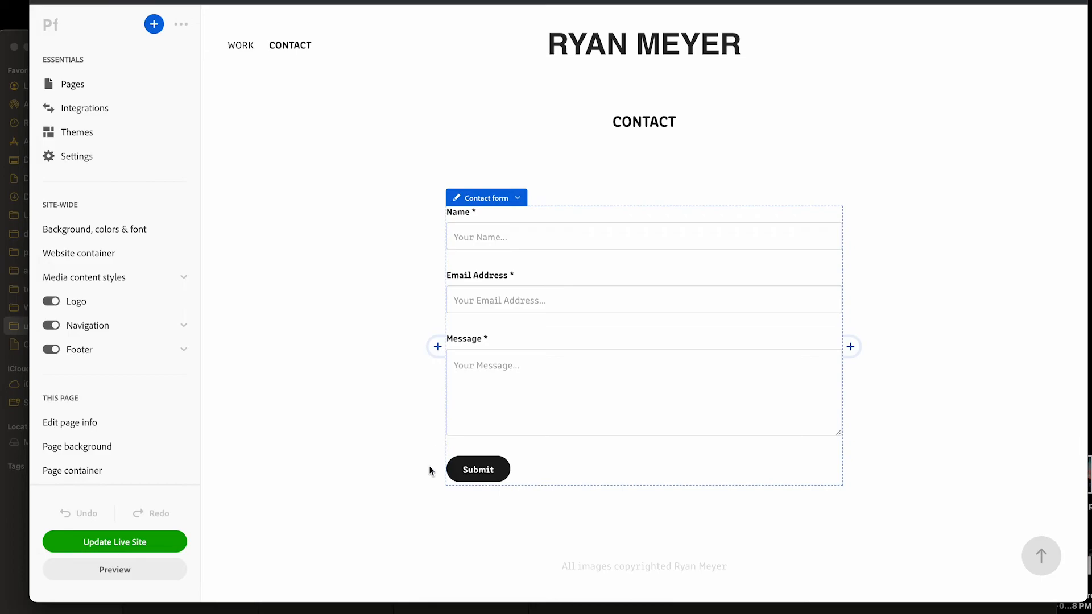
scroll(370, 256, "down", 1)
scroll(370, 256, "up", 1)
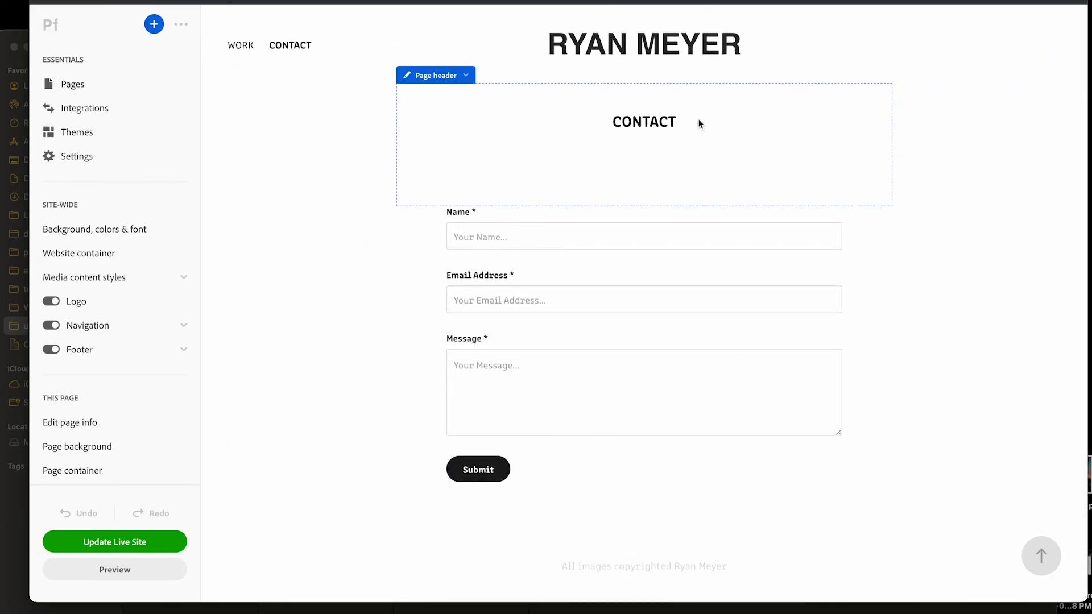